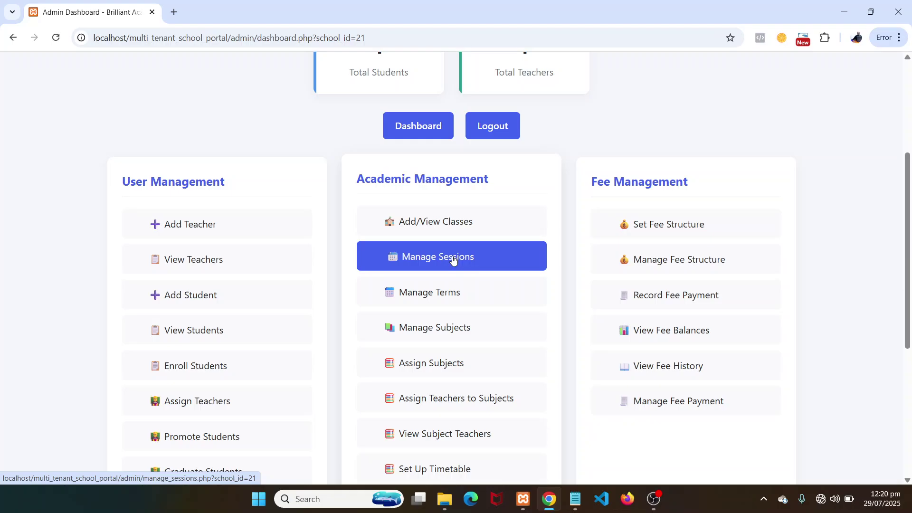
Open session management and add a new academic session named 2024/2025
left_click(490, 262)
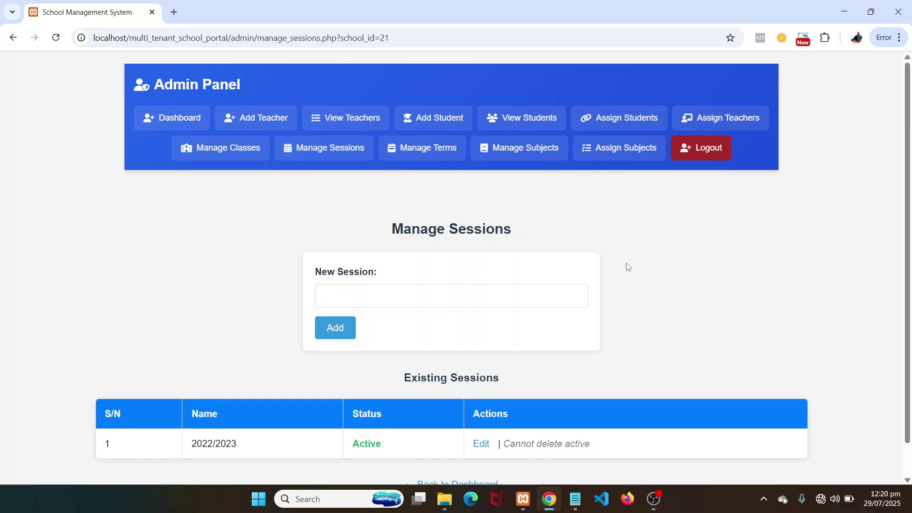
scroll(857, 278, "down", 1)
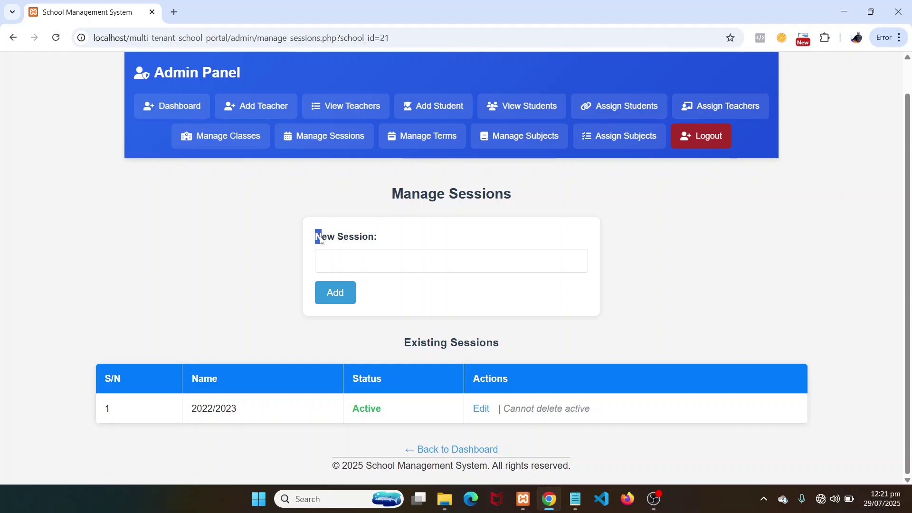
left_click_drag(329, 240, 425, 234)
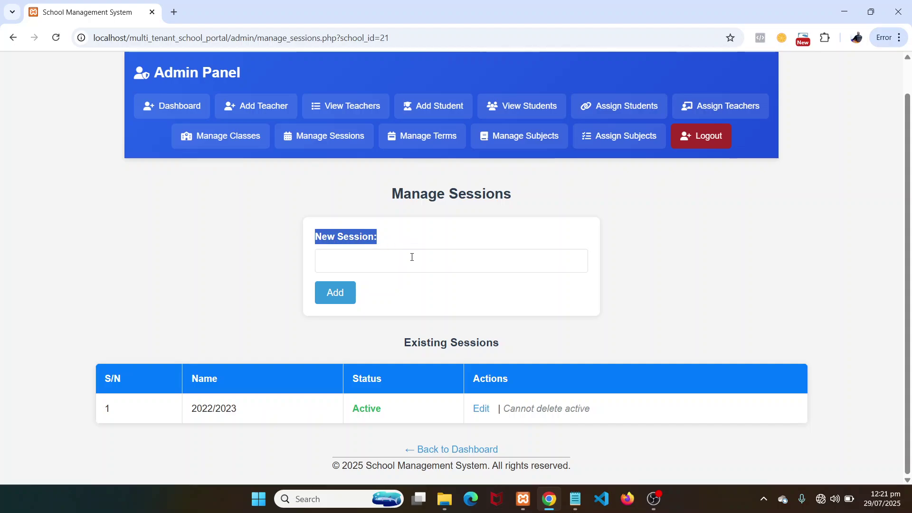
left_click(397, 266)
left_click(894, 332)
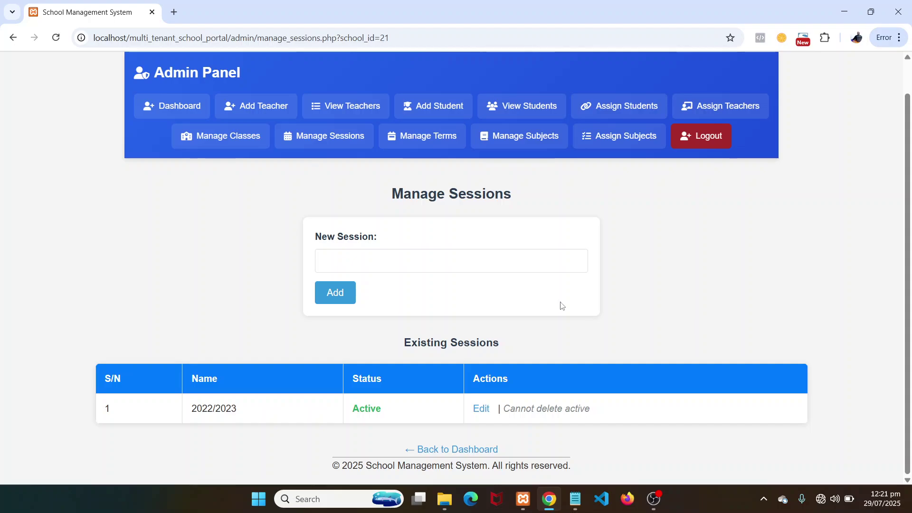
left_click(399, 261)
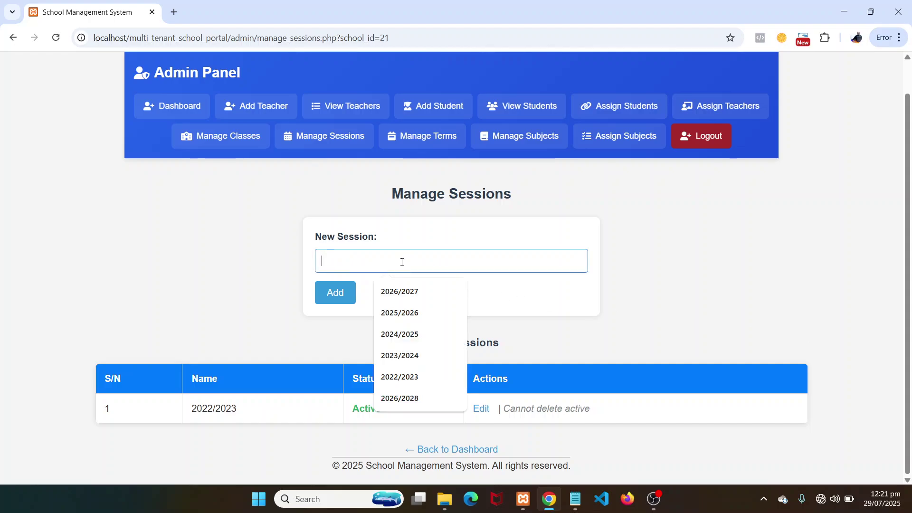
type("2024")
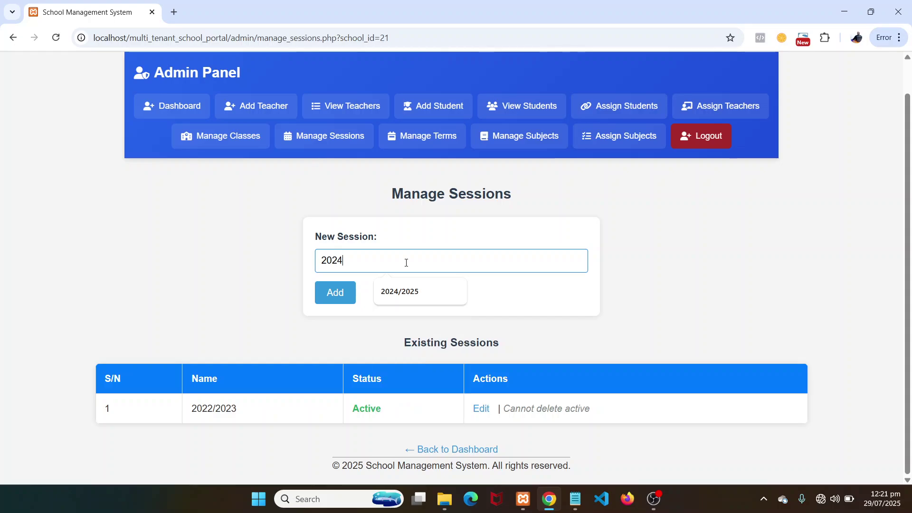
type("/2025")
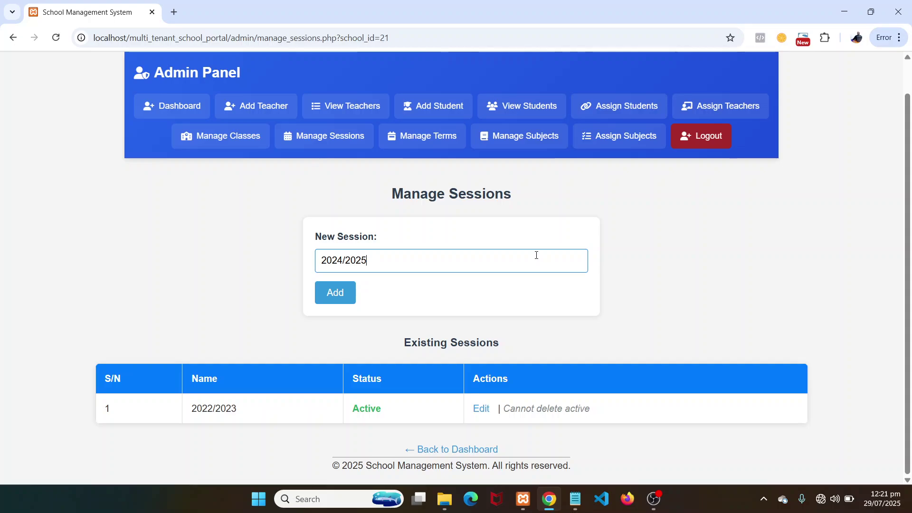
left_click(339, 299)
Set the 2024/2025 session as the active session and check the updated session list
scroll(860, 340, "down", 2)
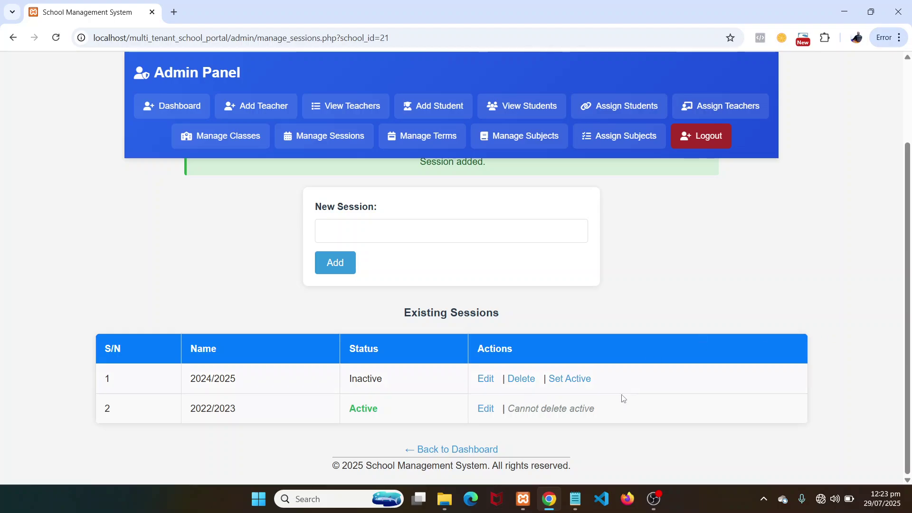
left_click(572, 380)
scroll(663, 359, "down", 2)
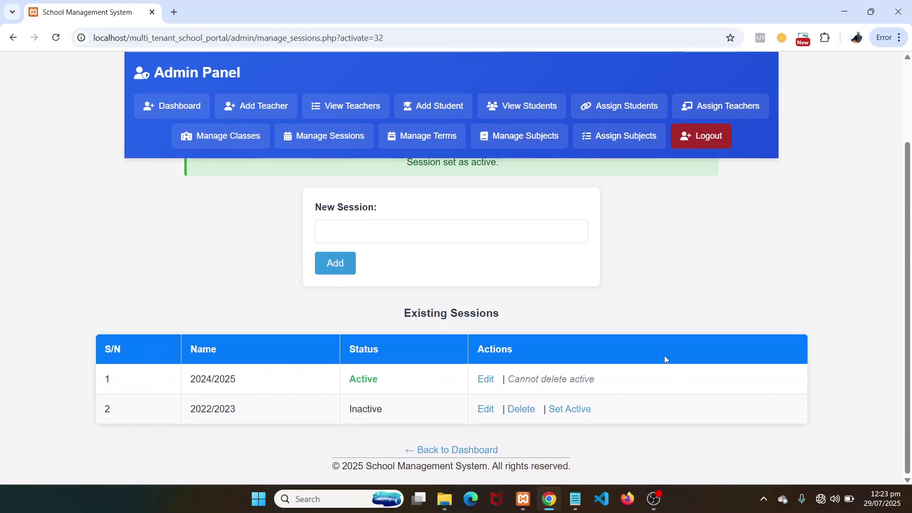
scroll(657, 347, "up", 2)
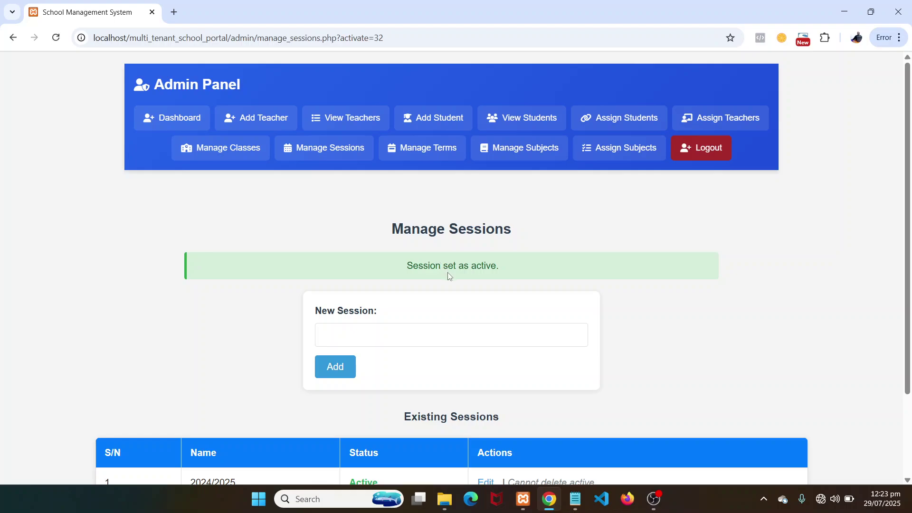
scroll(717, 325, "down", 2)
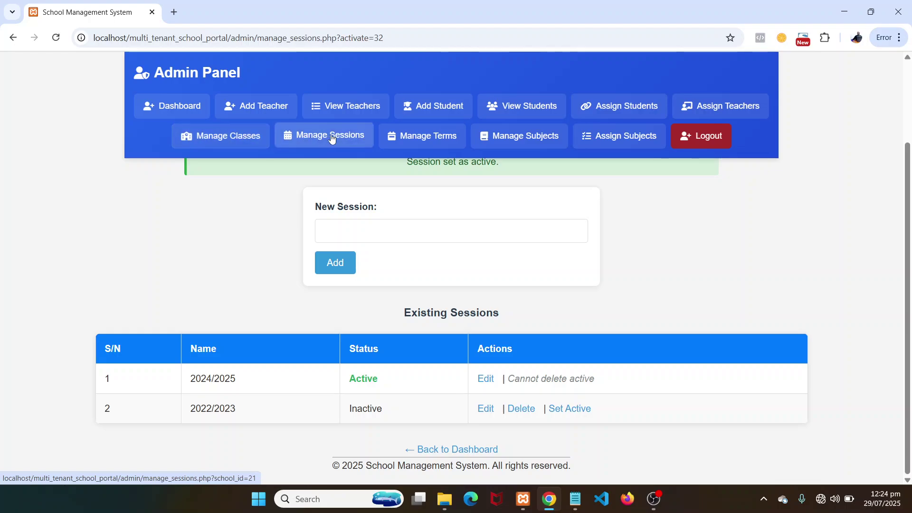
Open the Manage Terms page of the school's admin panel
left_click(426, 136)
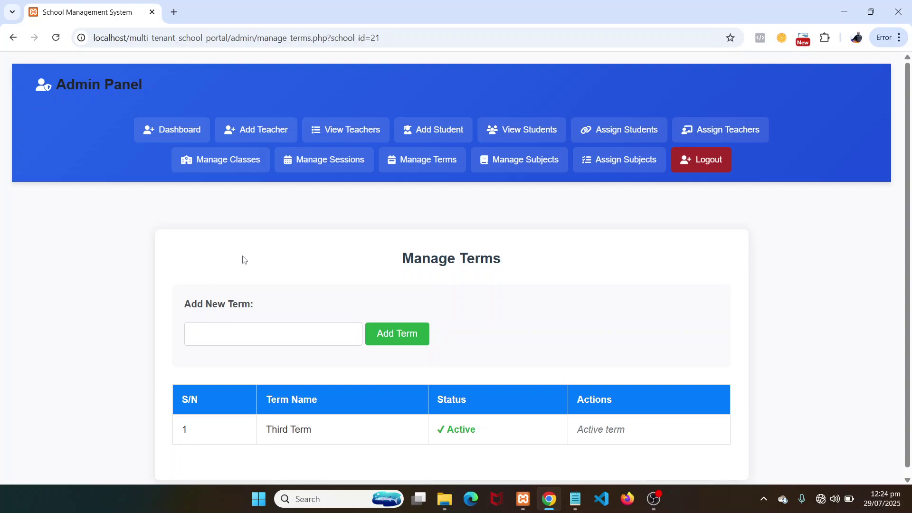
left_click(283, 329)
left_click(308, 271)
Examine the Manage Terms page, including the new term field and its suggested term names
left_click(248, 334)
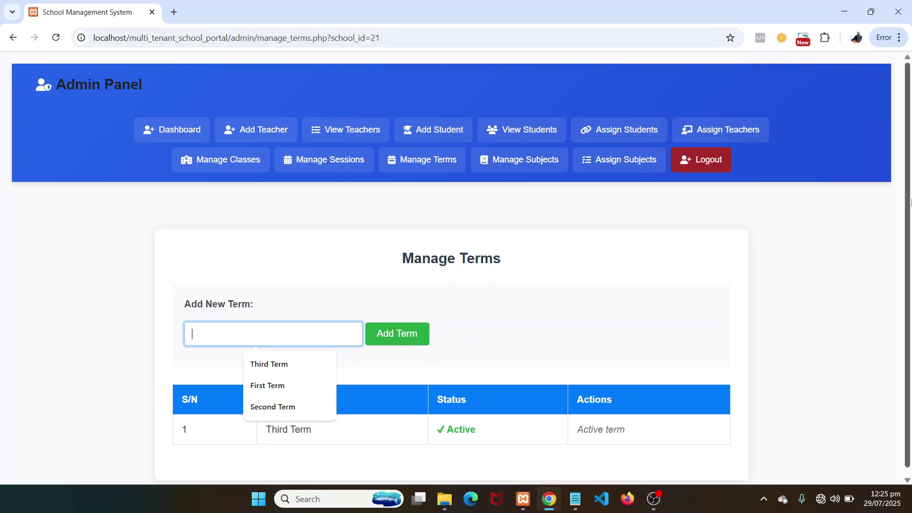
left_click(52, 378)
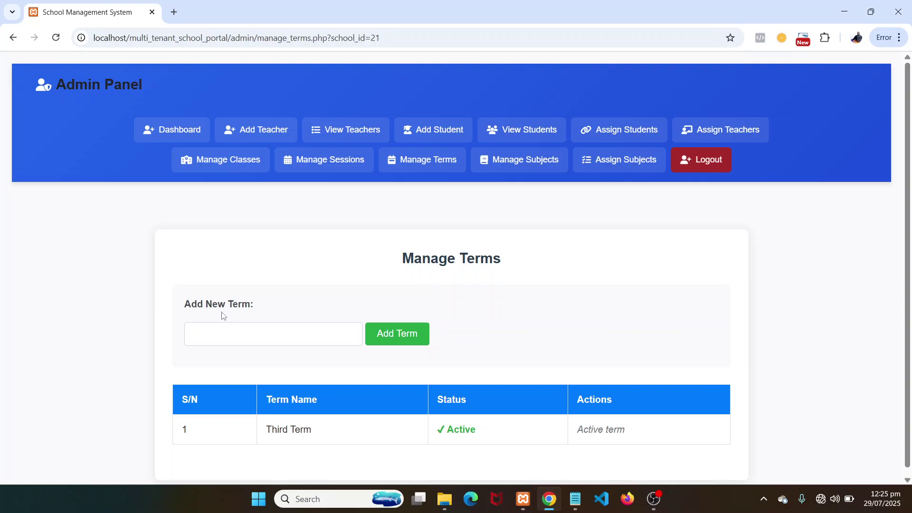
left_click(222, 333)
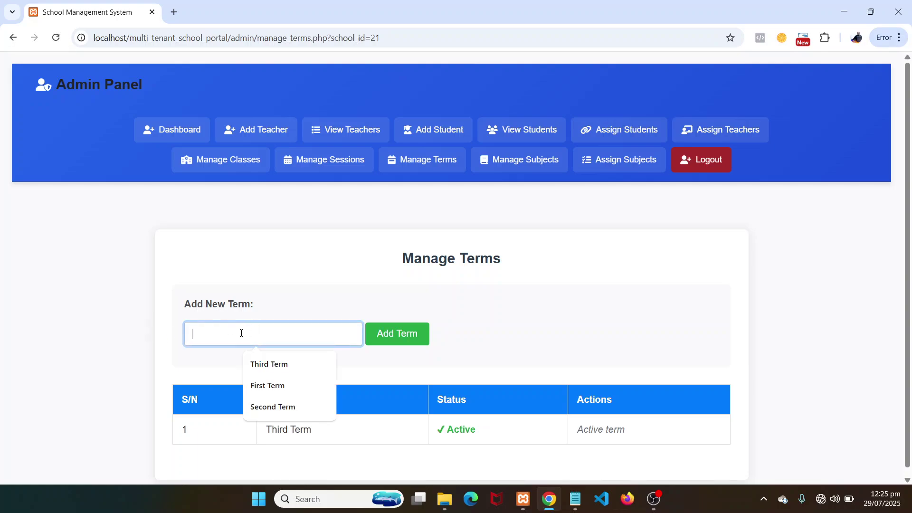
left_click(404, 267)
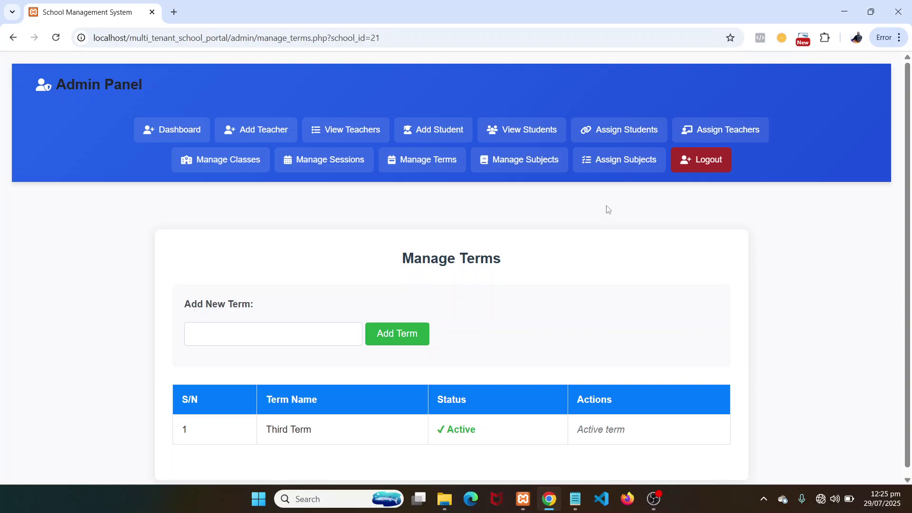
left_click_drag(403, 259, 421, 259)
double_click(420, 259)
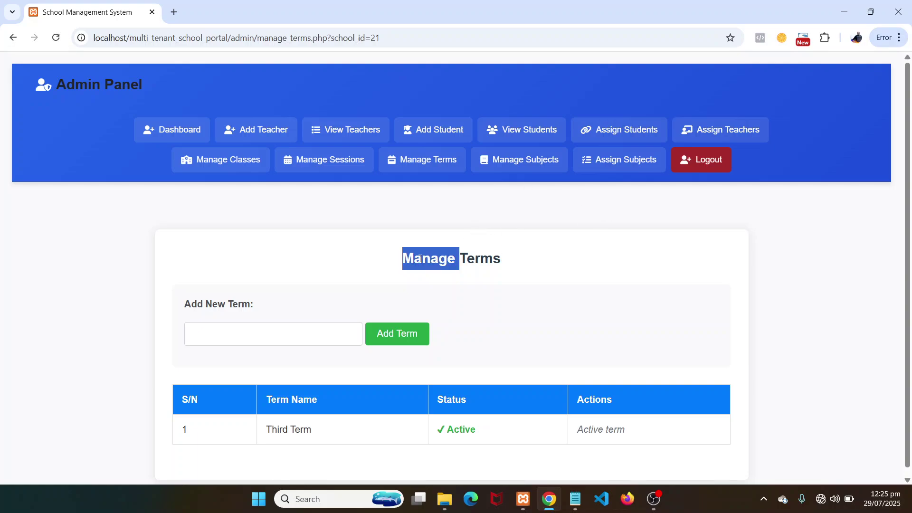
triple_click(420, 259)
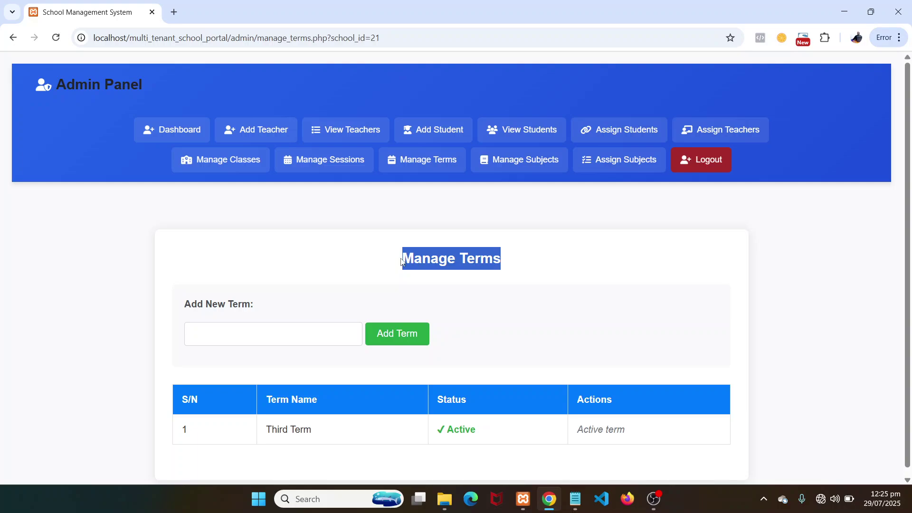
triple_click(213, 305)
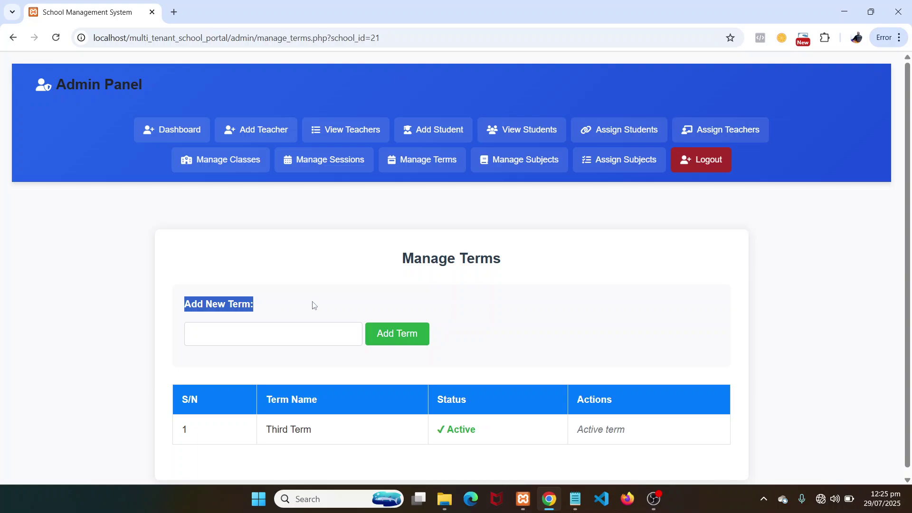
left_click(791, 283)
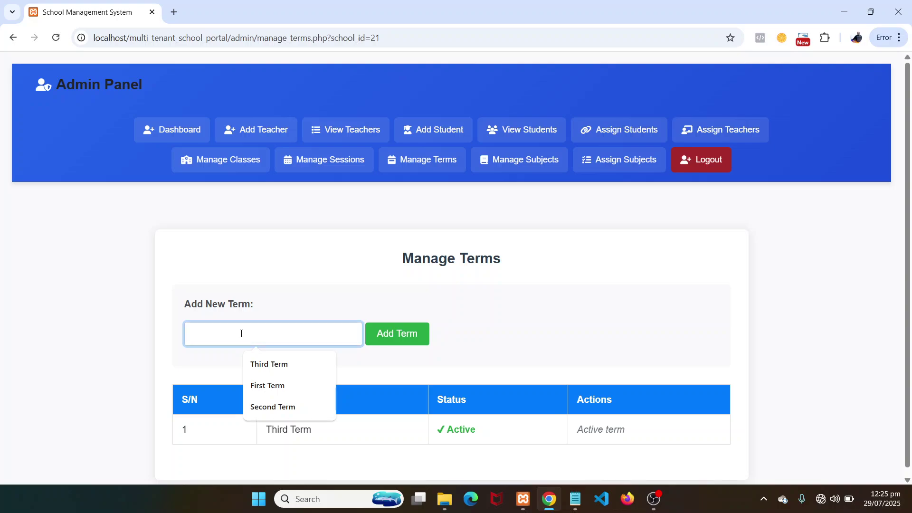
left_click(140, 335)
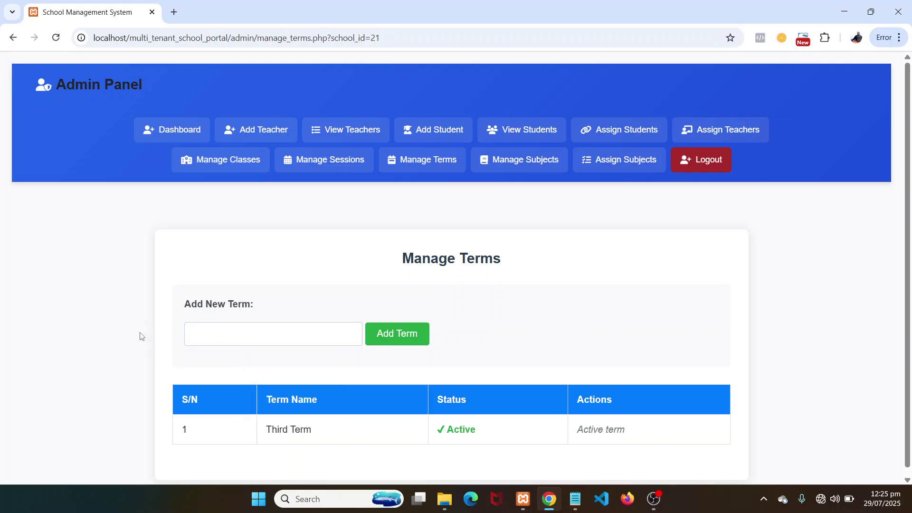
left_click(256, 333)
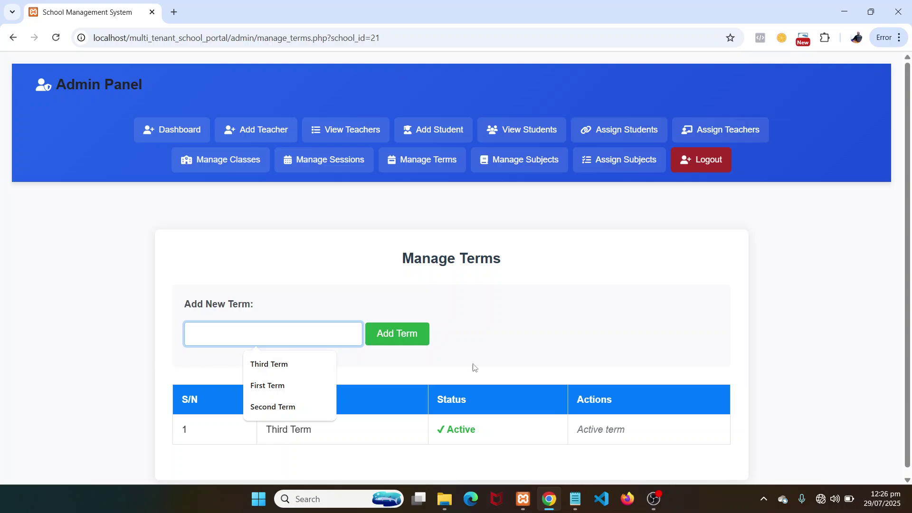
left_click(614, 329)
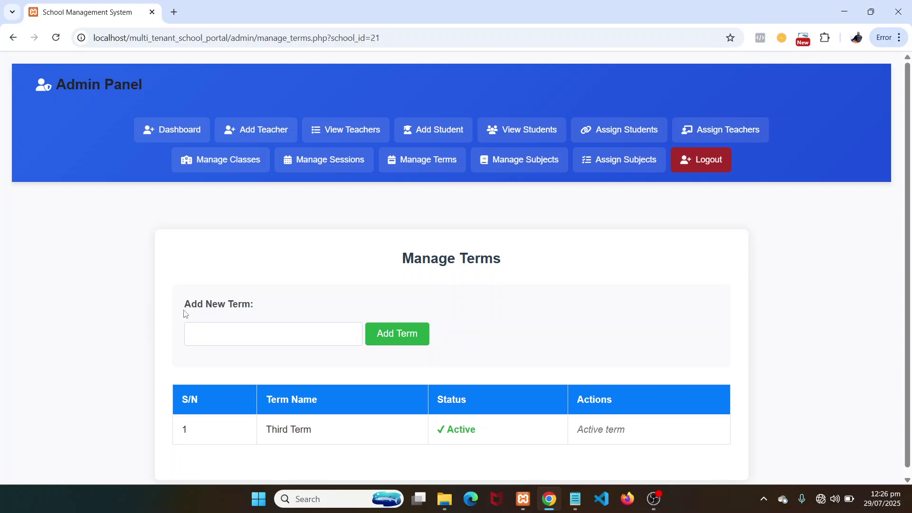
Add a new term named Second Term and check it in the terms list
left_click(266, 334)
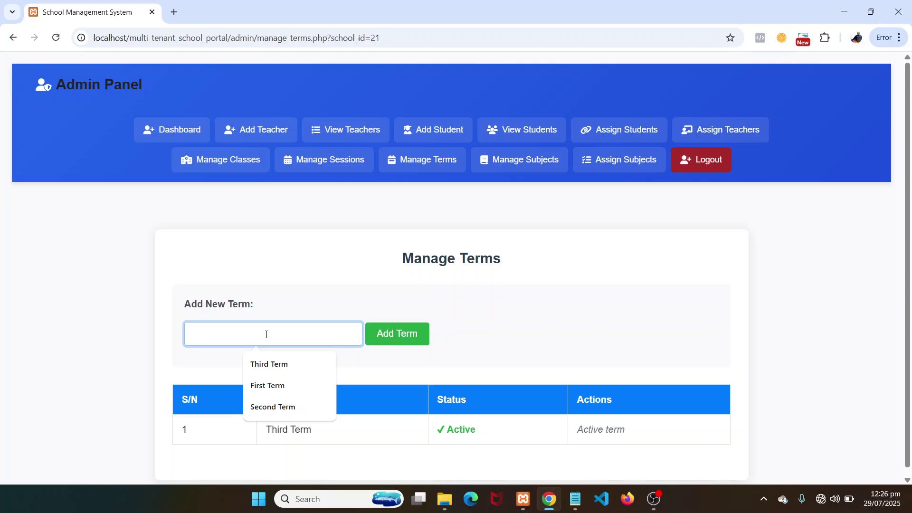
type("Secon")
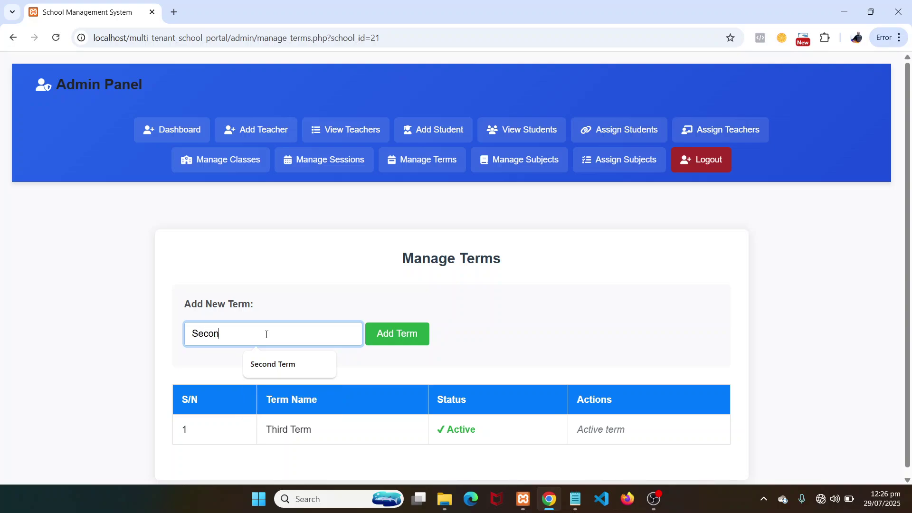
type("d Te")
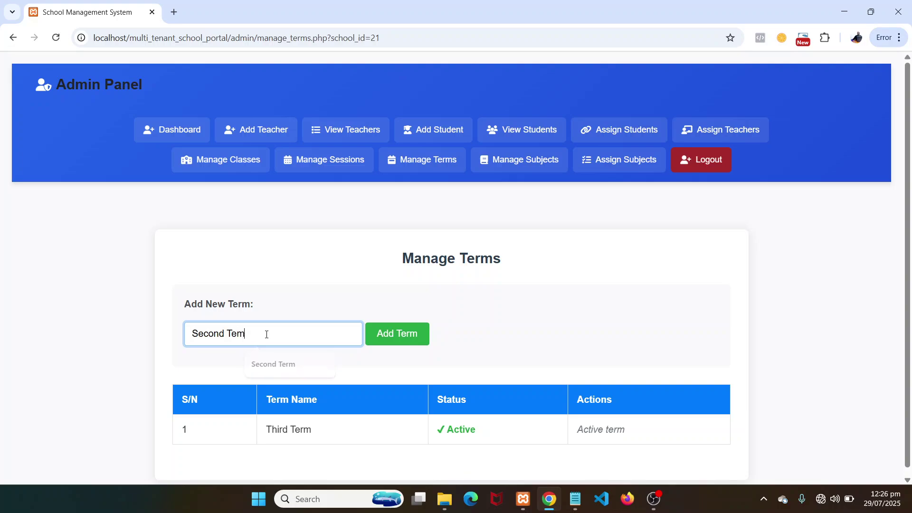
type("rm")
left_click(396, 335)
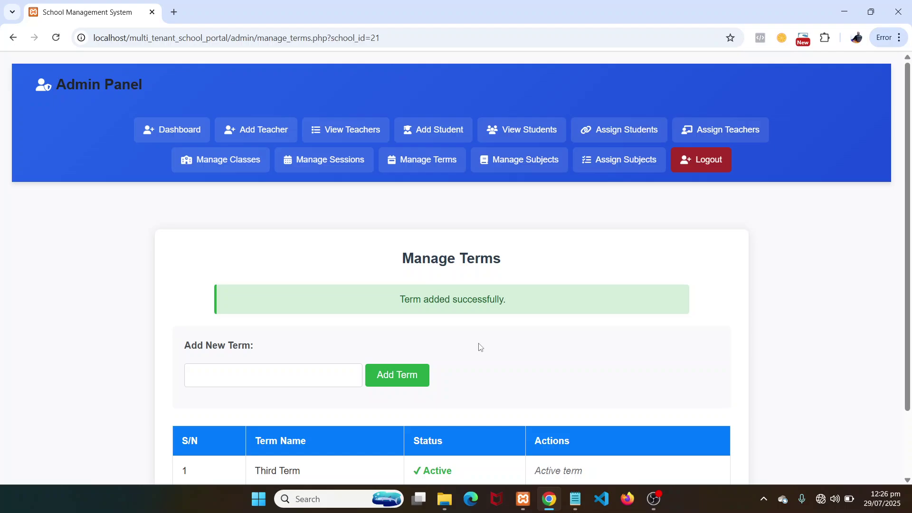
scroll(480, 347, "down", 2)
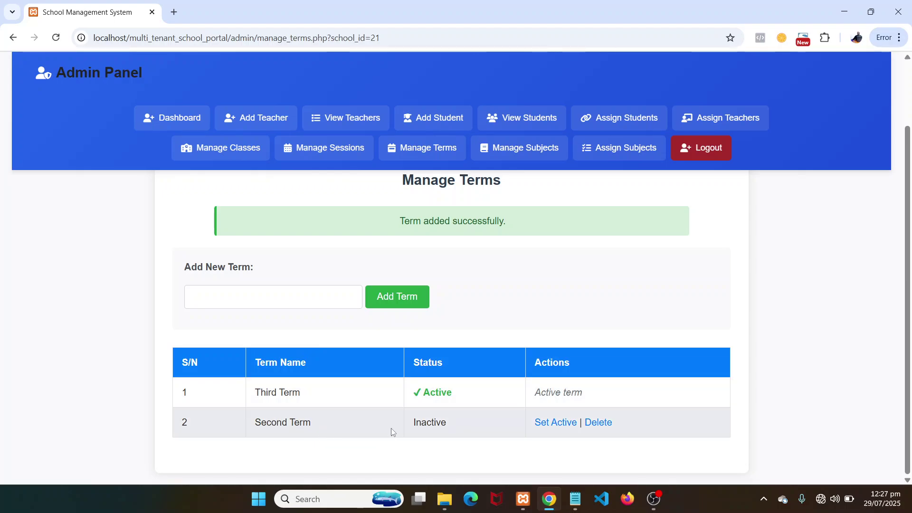
Add another new term named First Term to the school's terms
left_click(260, 300)
left_click(244, 295)
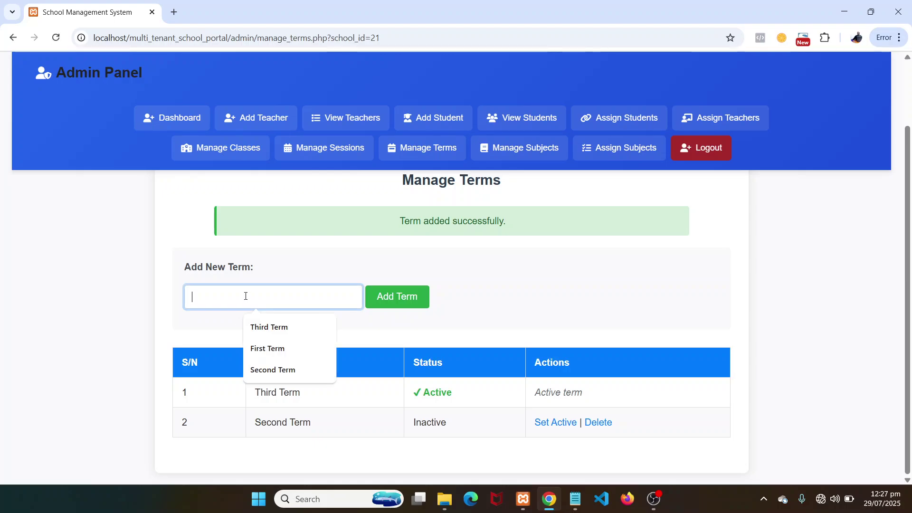
type("F")
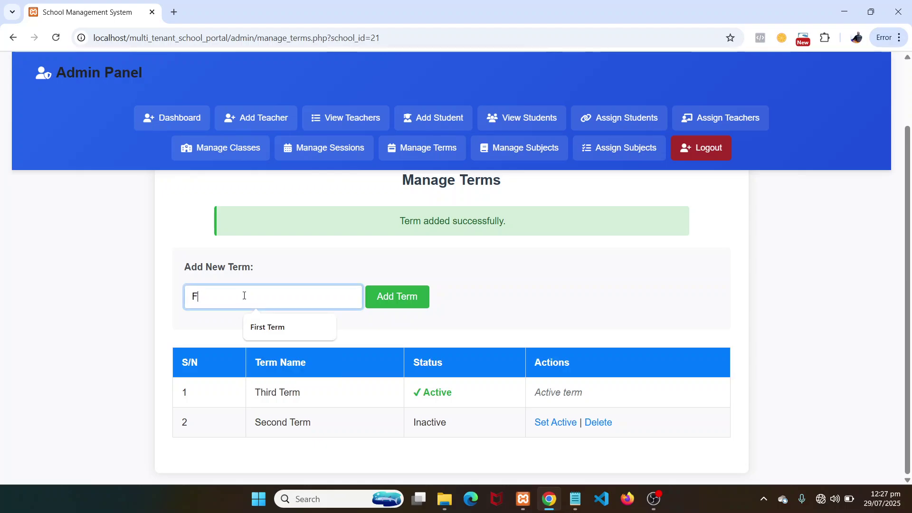
type("irst Term")
key("Escape")
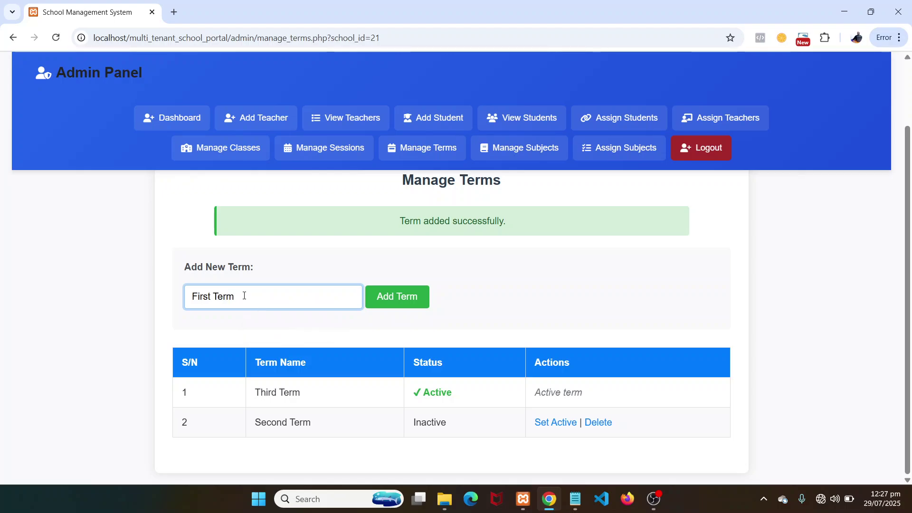
left_click(394, 298)
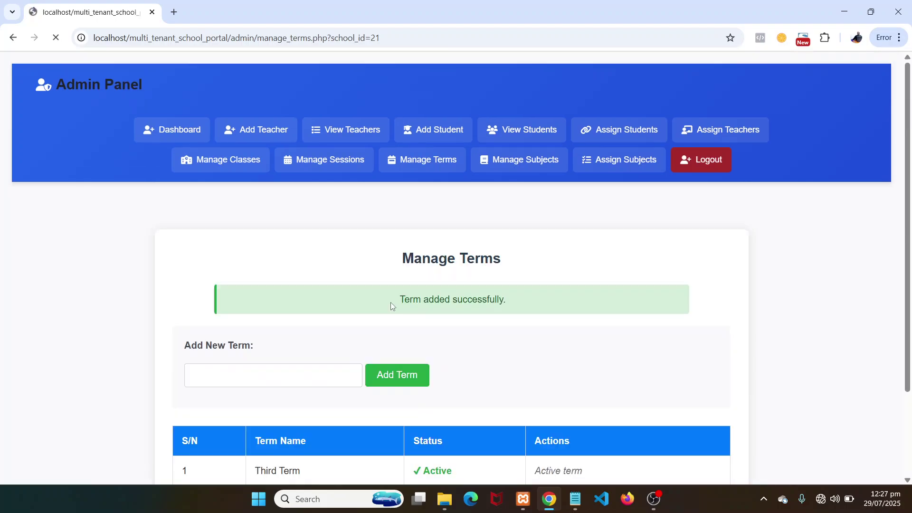
Review the status and available actions of each term in the terms list, particularly the active term's entry
scroll(599, 322, "down", 3)
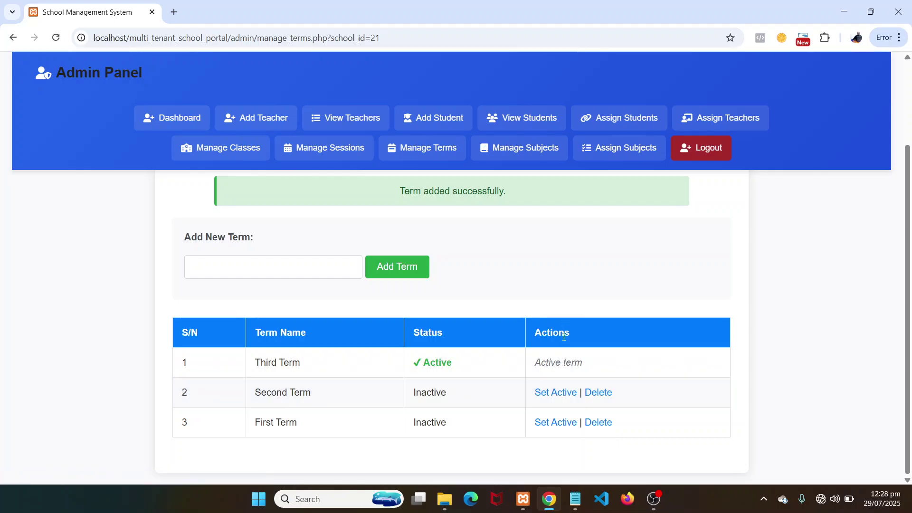
triple_click(548, 363)
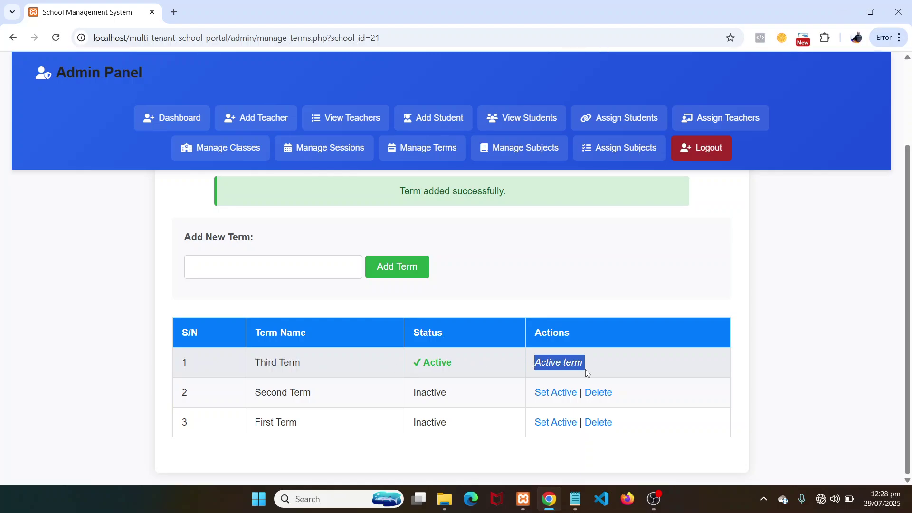
left_click(635, 364)
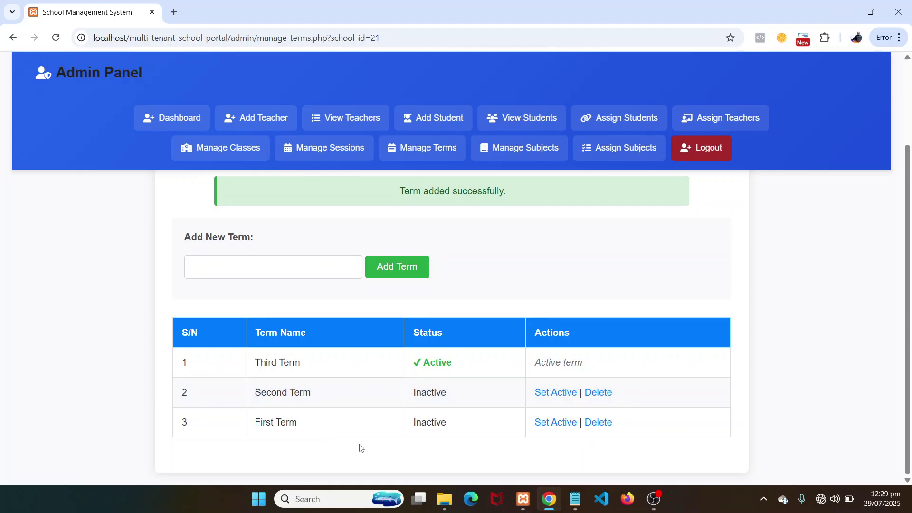
Set First Term as the school's active term and check its status in the terms list
triple_click(261, 423)
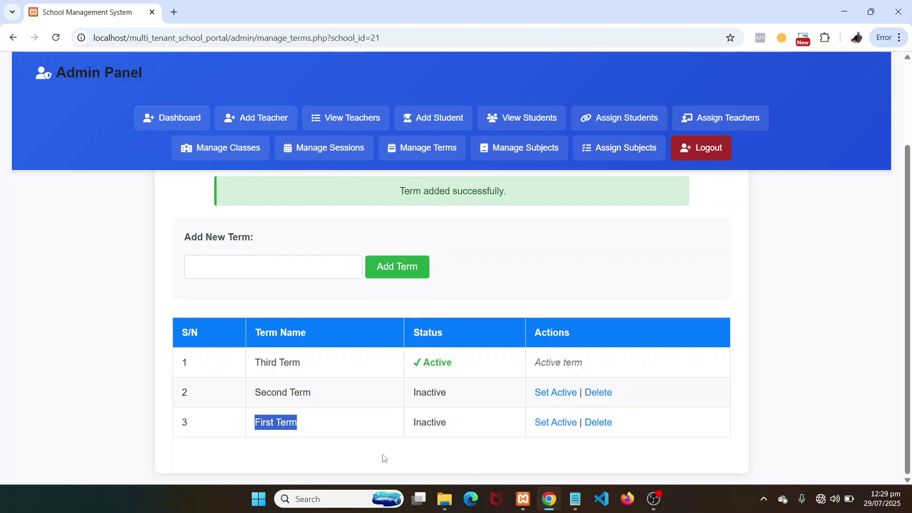
left_click(556, 423)
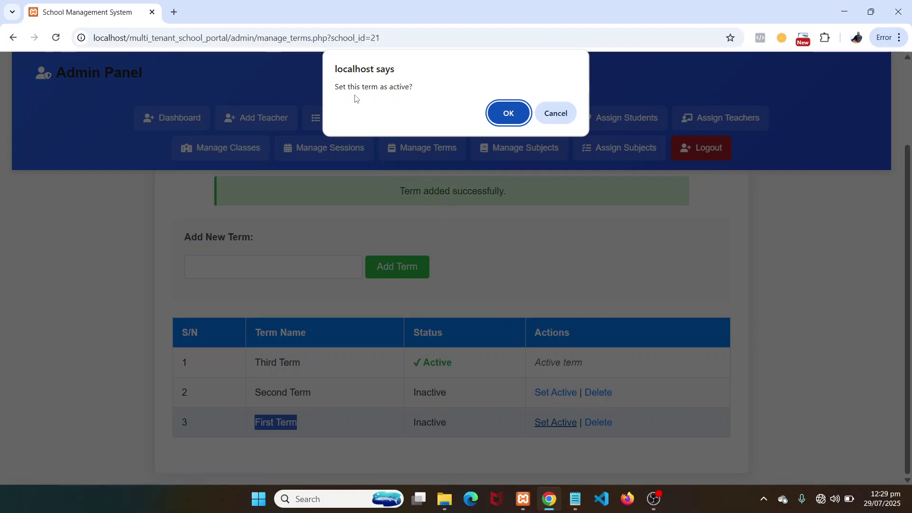
left_click(513, 117)
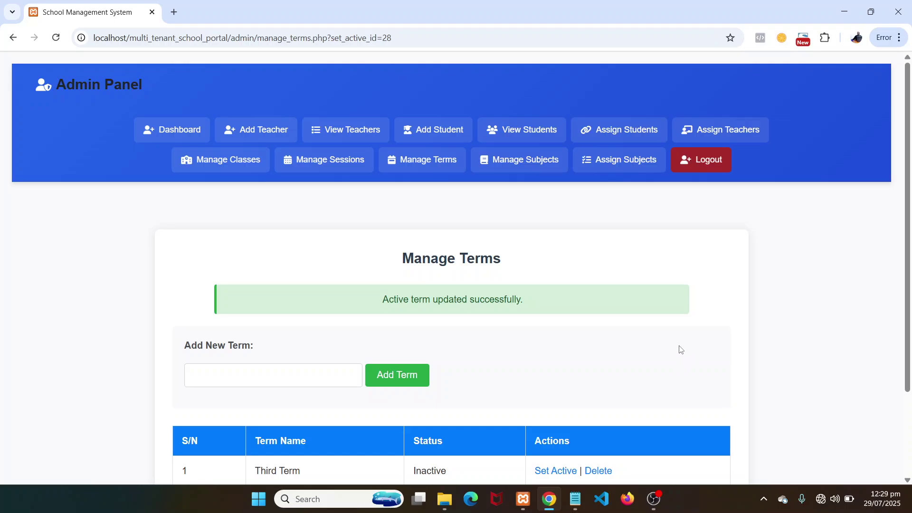
scroll(767, 315, "down", 3)
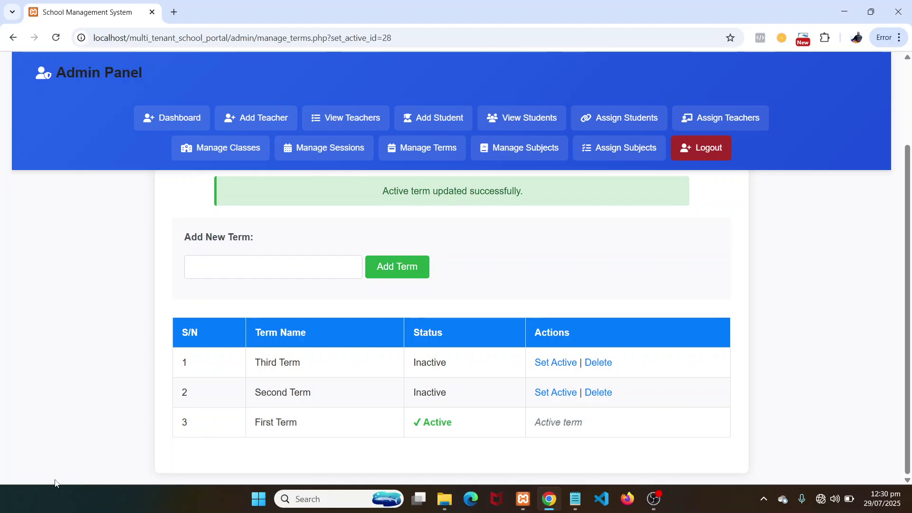
Check the 2024/2025 session's name and status in the existing sessions list on the Manage Sessions page
left_click(315, 147)
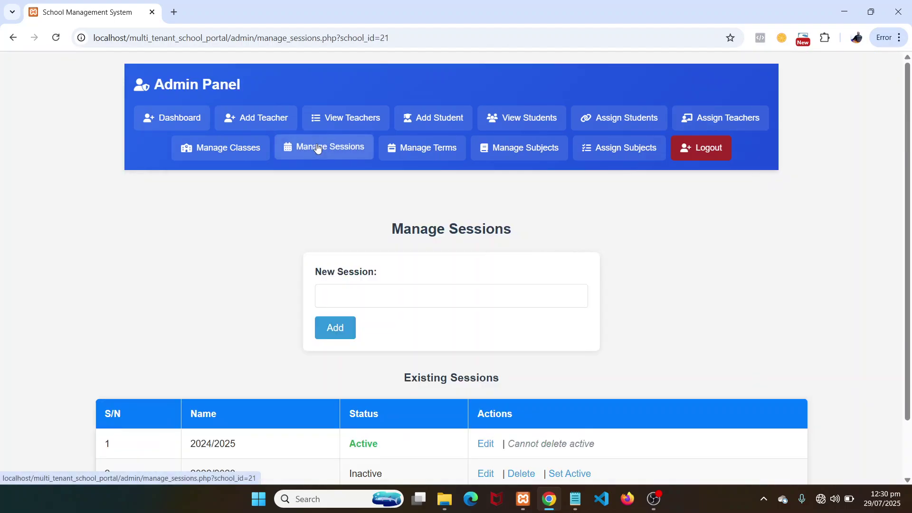
scroll(538, 265, "down", 1)
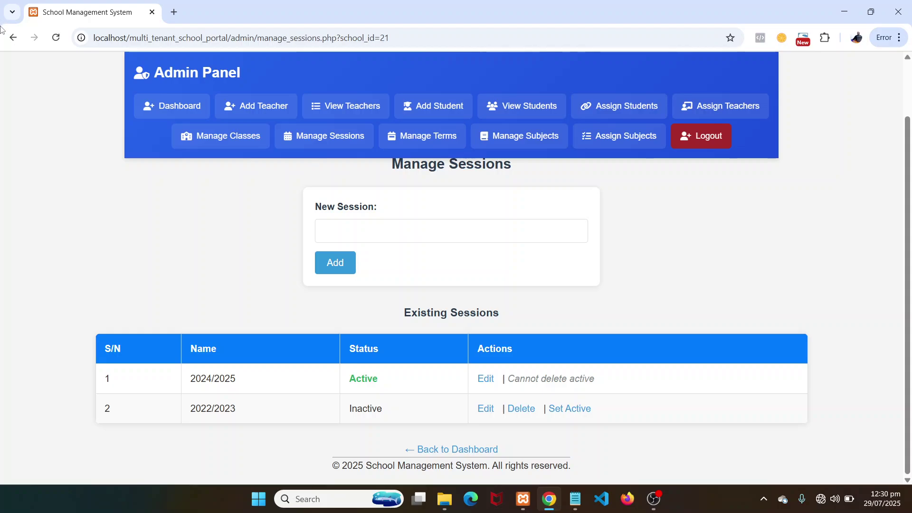
triple_click(211, 377)
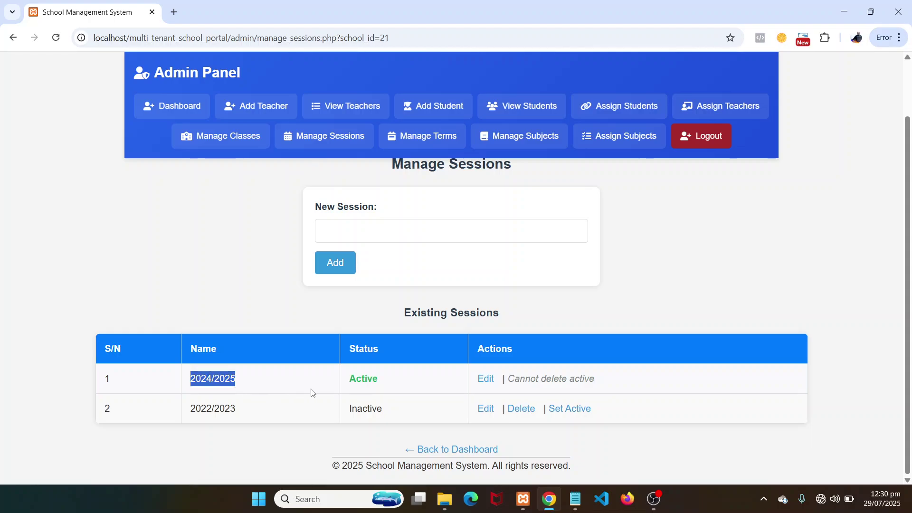
left_click(391, 386)
double_click(391, 386)
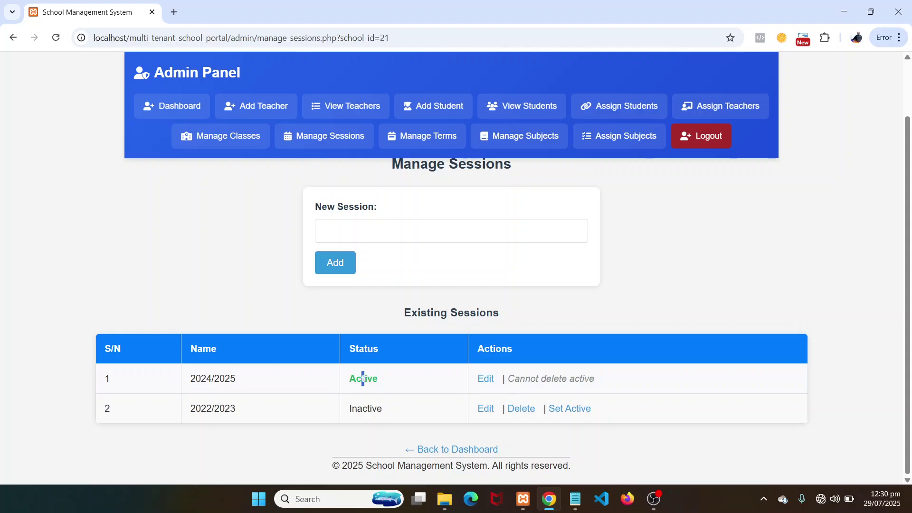
left_click(399, 386)
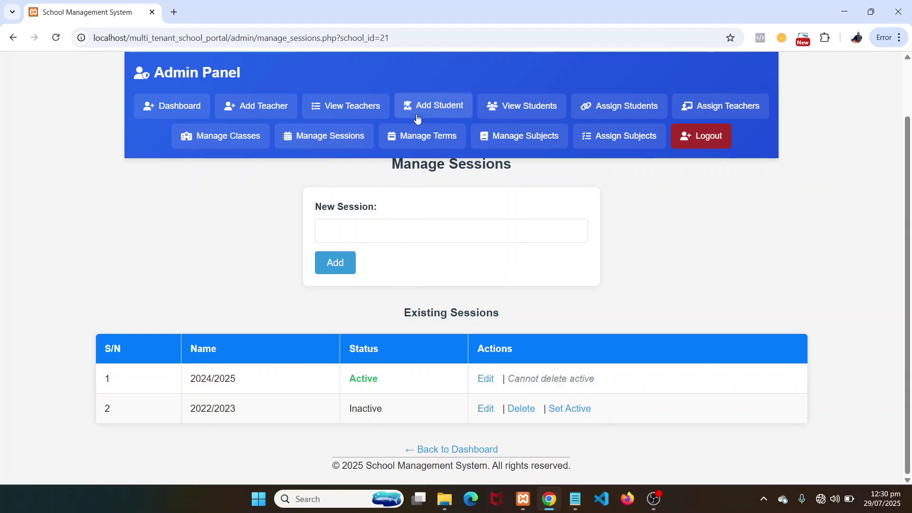
Check First Term's status on the Manage Terms page and compare it with the 2024/2025 entry on the Manage Sessions page
left_click(422, 137)
scroll(686, 372, "down", 3)
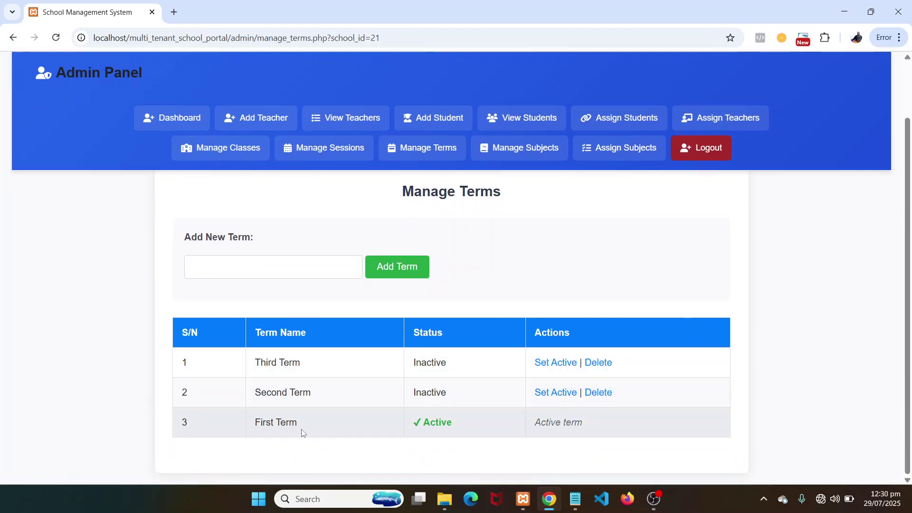
triple_click(440, 425)
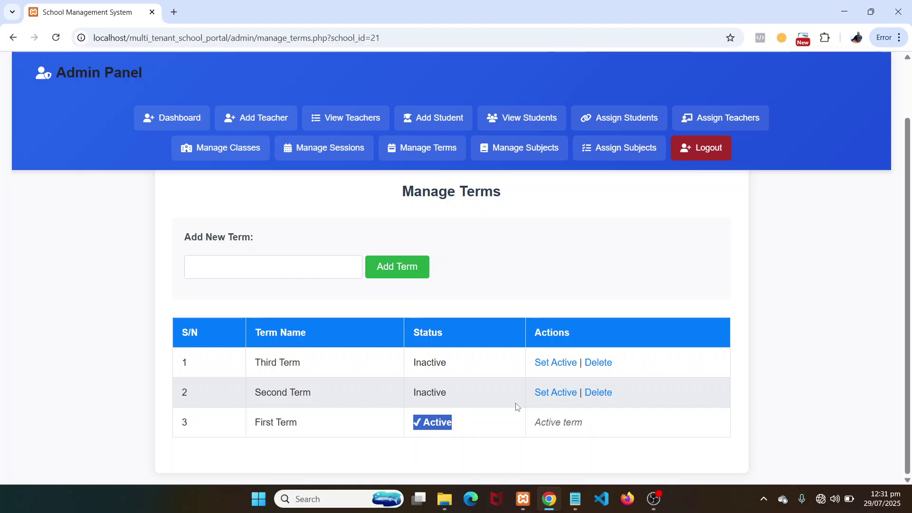
triple_click(280, 421)
left_click(332, 147)
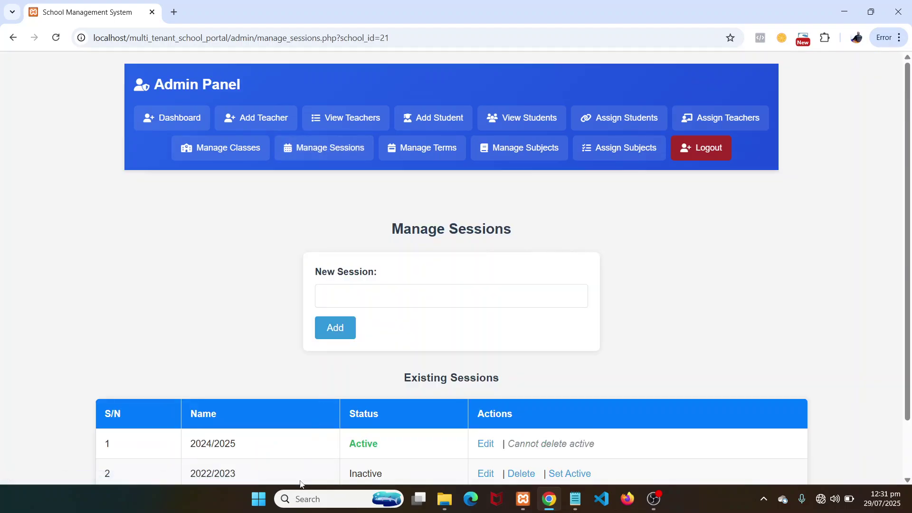
triple_click(236, 444)
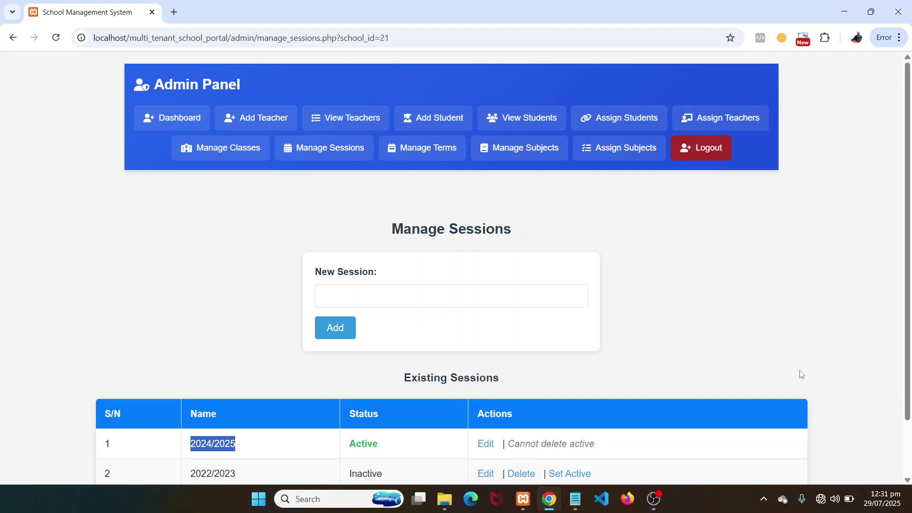
scroll(860, 241, "down", 2)
scroll(860, 242, "up", 2)
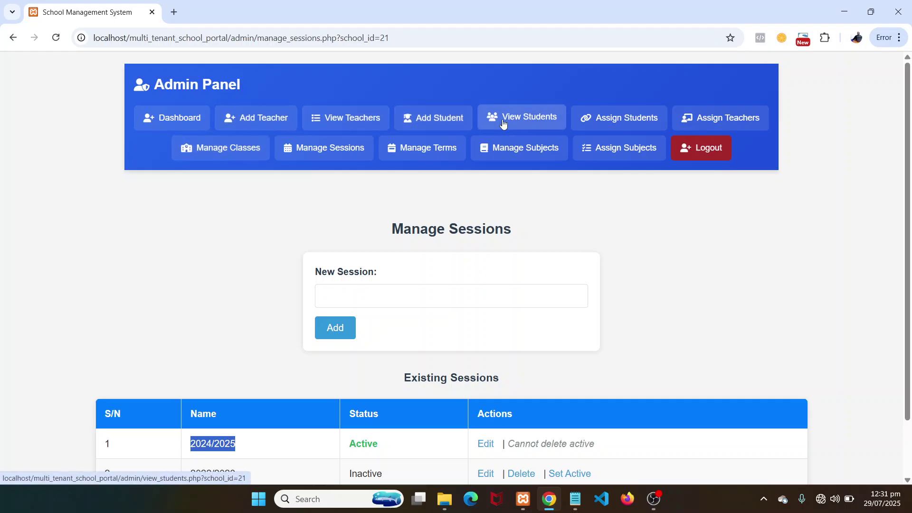
Open the View Students page and examine the active session and active term shown above the student filters
left_click(530, 124)
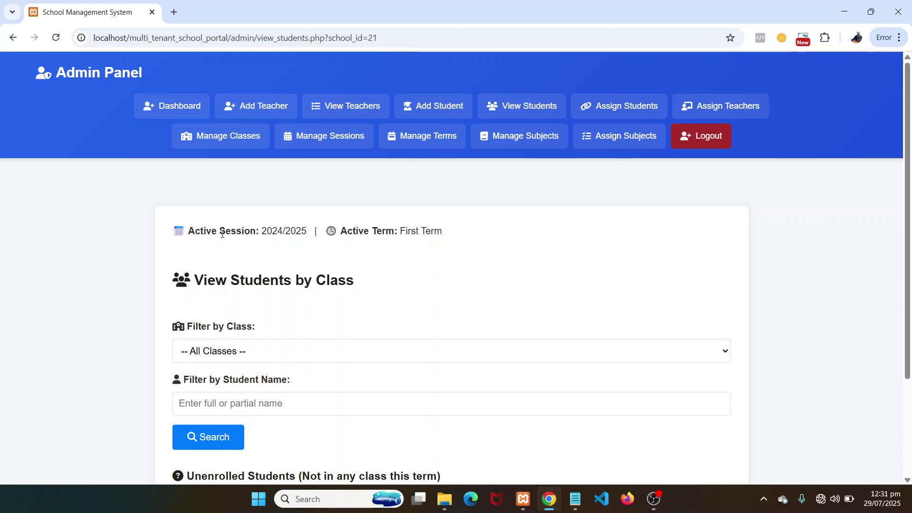
triple_click(246, 231)
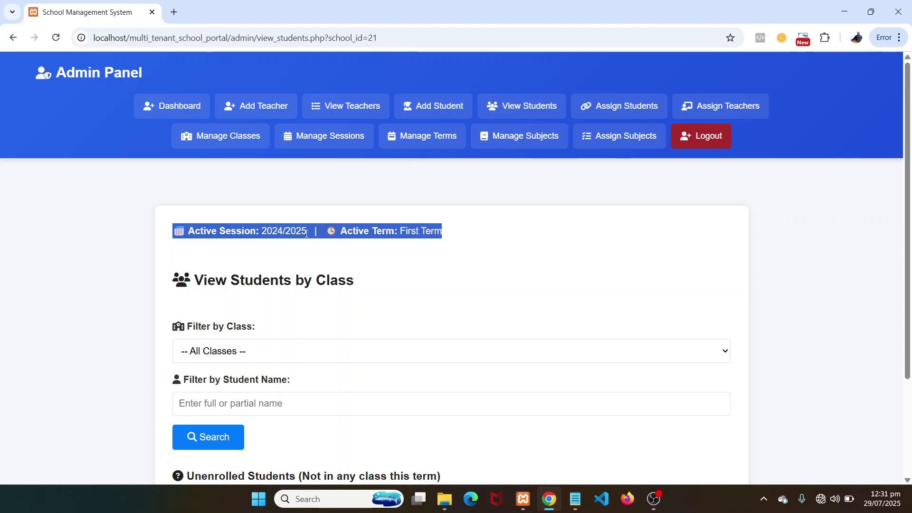
left_click_drag(310, 233, 264, 229)
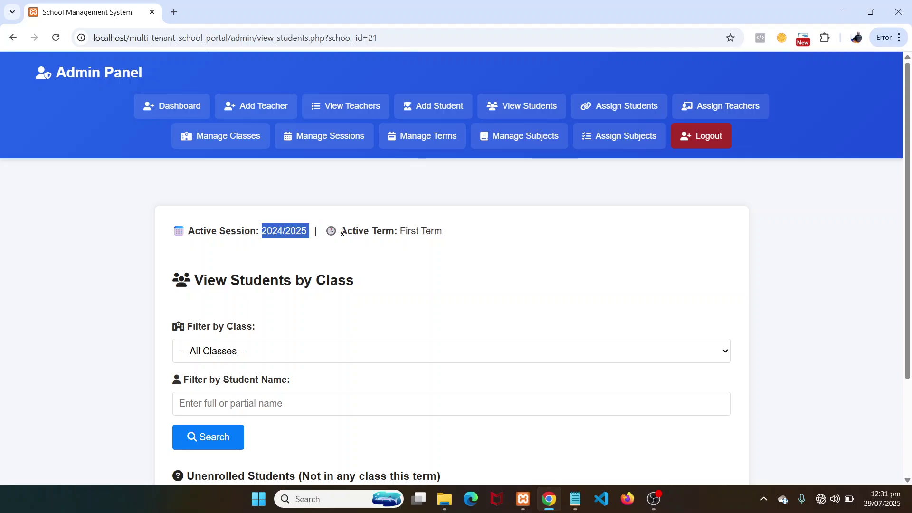
left_click_drag(340, 231, 484, 243)
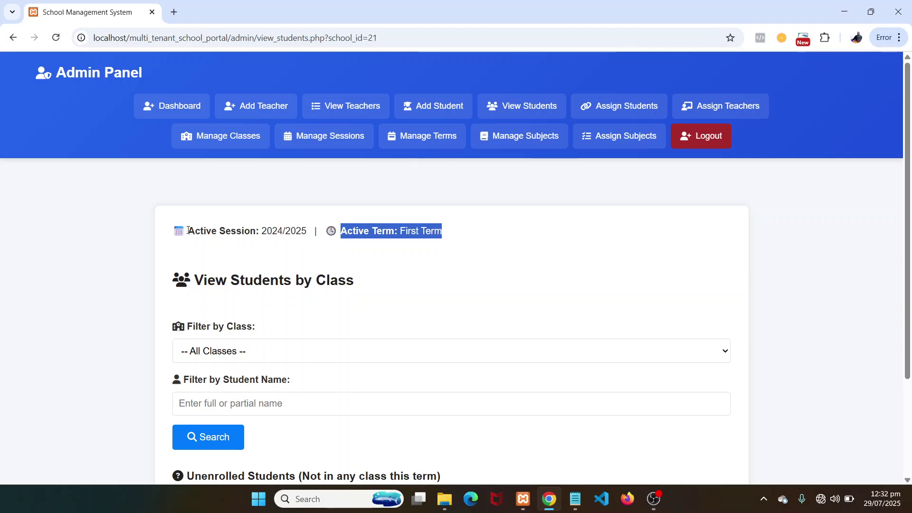
left_click_drag(189, 232, 299, 230)
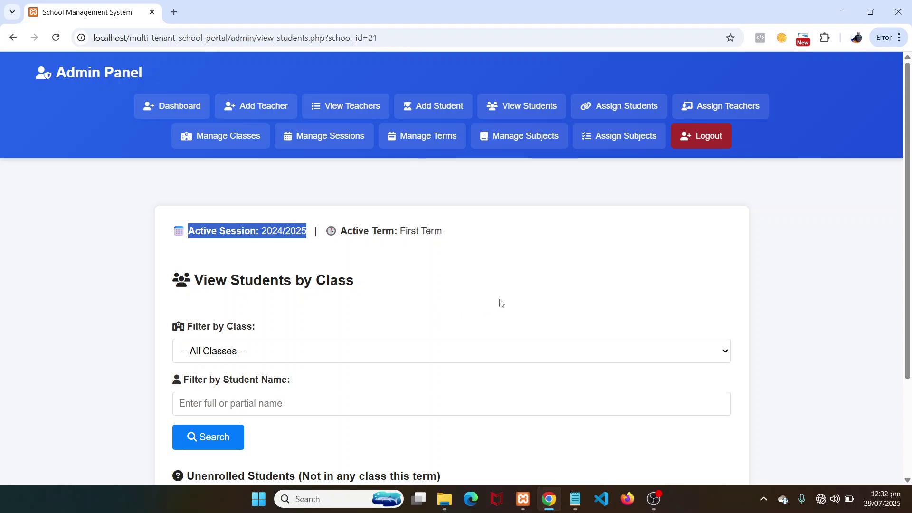
Examine the View Students page's class and name filters and its table of students not enrolled in any class this term
scroll(517, 287, "down", 3)
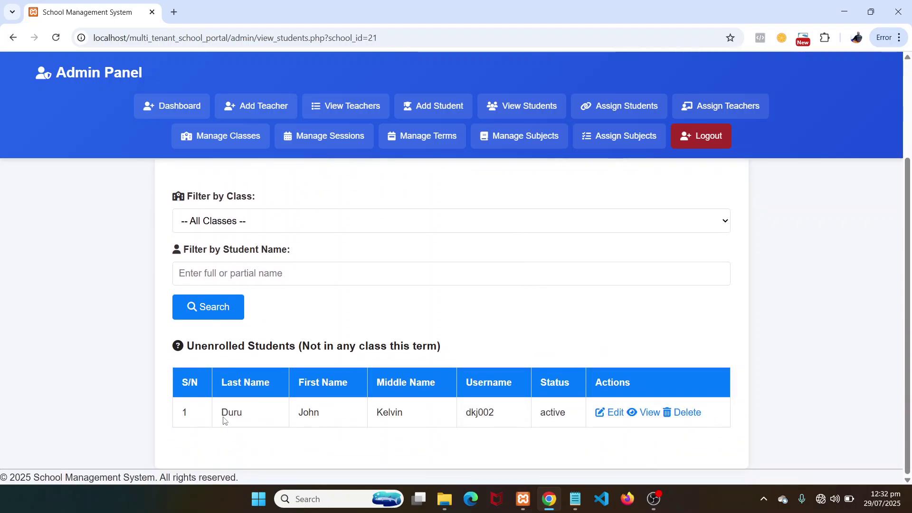
scroll(404, 315, "up", 3)
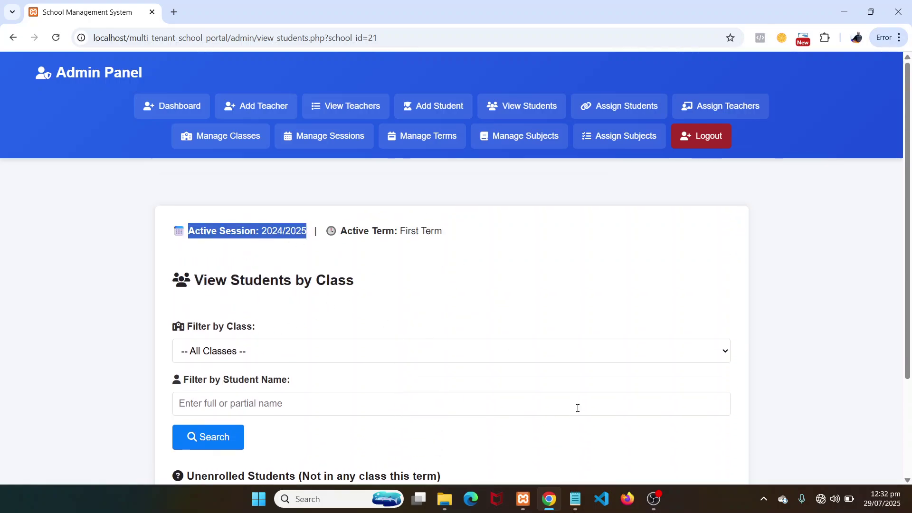
scroll(617, 407, "down", 3)
scroll(574, 389, "up", 3)
scroll(508, 308, "down", 3)
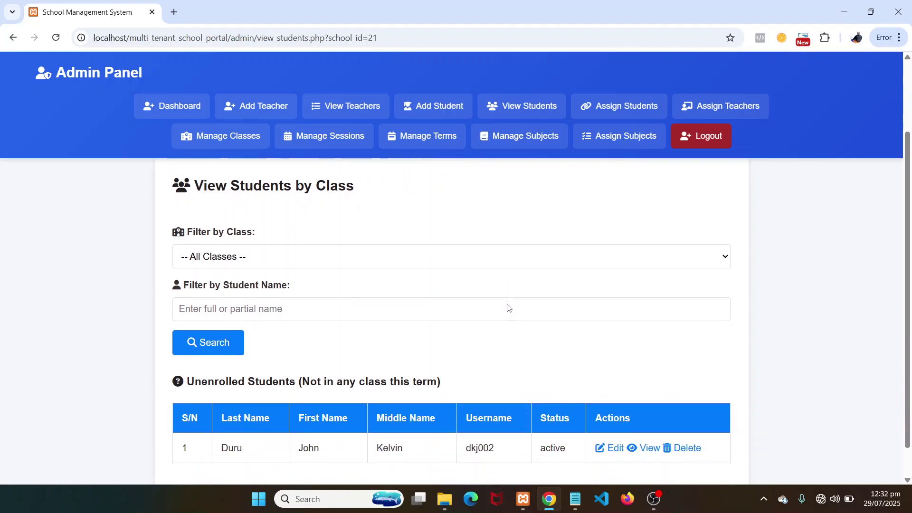
scroll(507, 307, "up", 3)
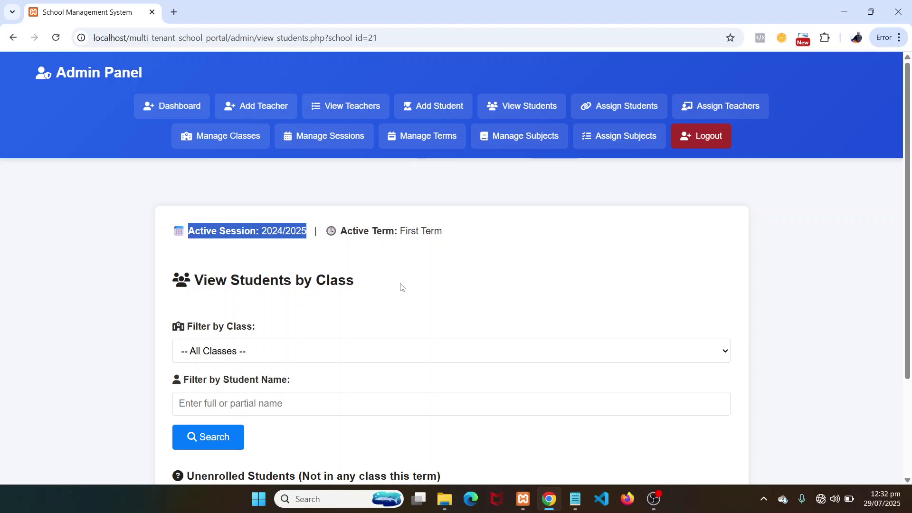
scroll(416, 263, "down", 3)
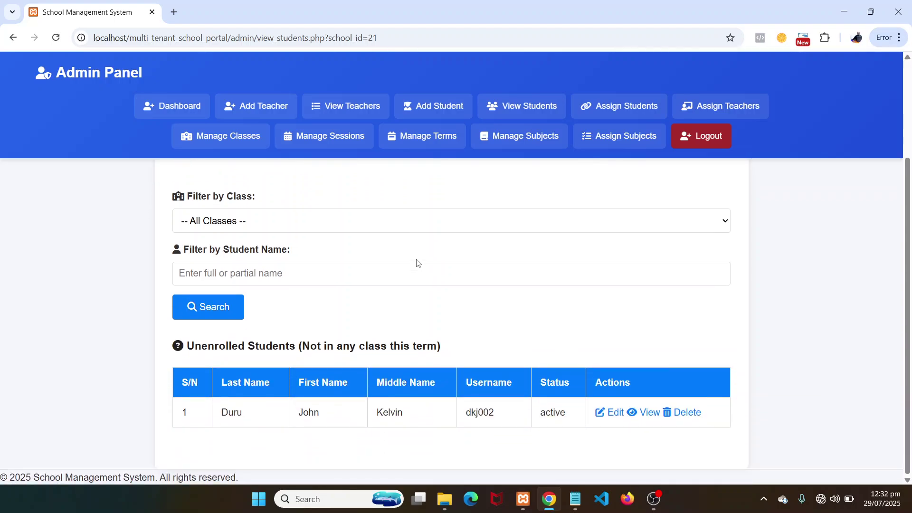
scroll(418, 263, "up", 3)
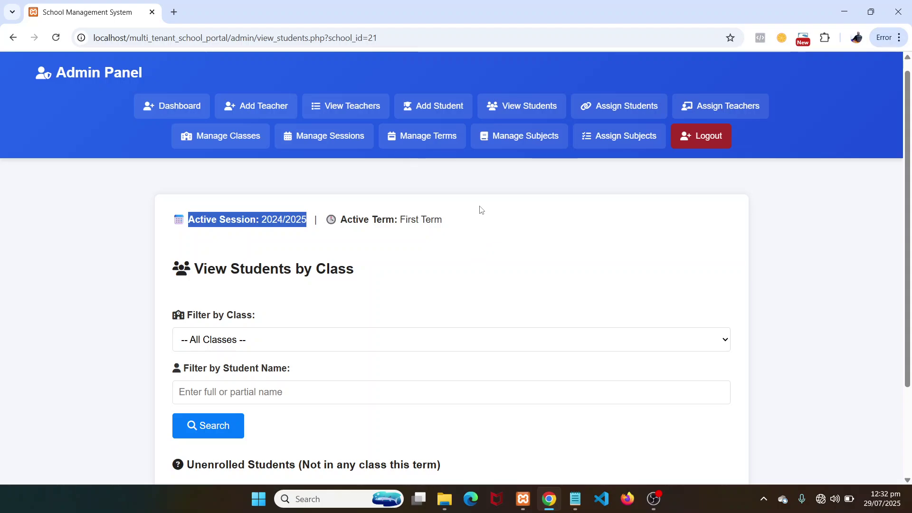
Set Second Term as the active term on the Manage Terms page and check its status in the terms list
left_click(428, 142)
scroll(674, 266, "down", 2)
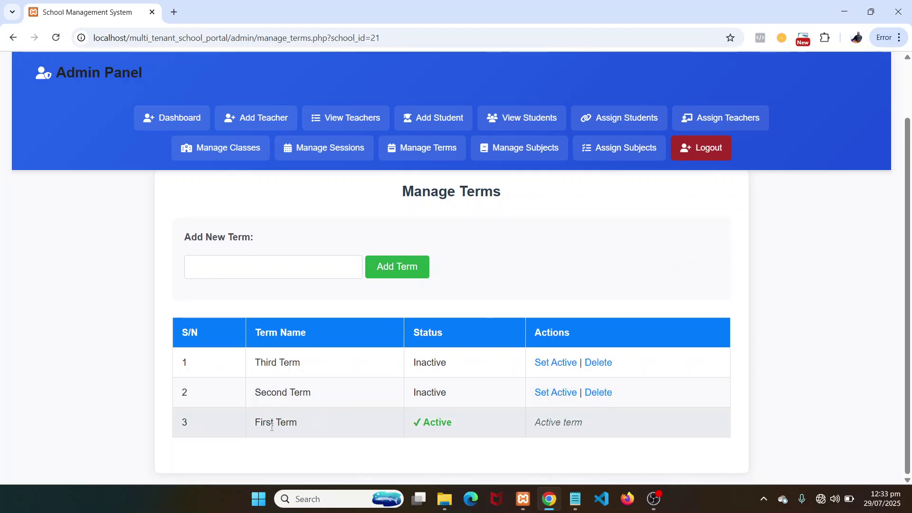
left_click_drag(452, 422, 298, 439)
triple_click(294, 428)
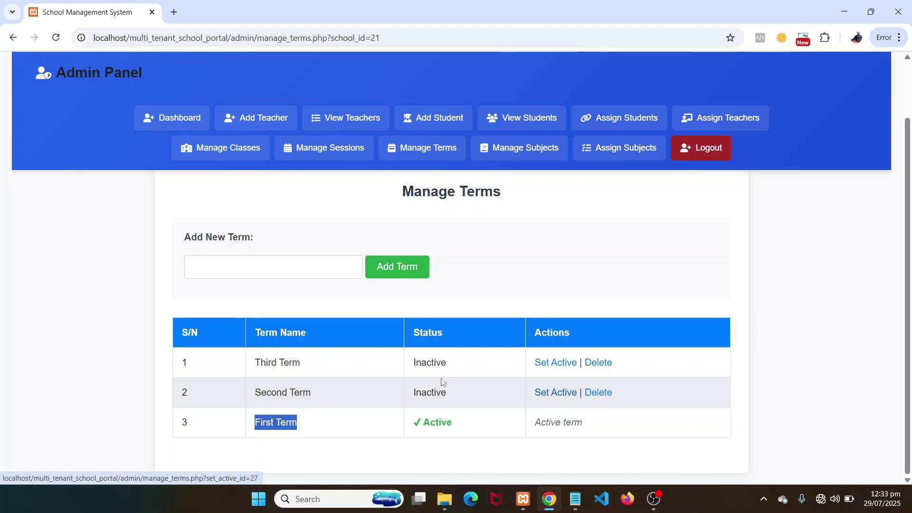
triple_click(282, 401)
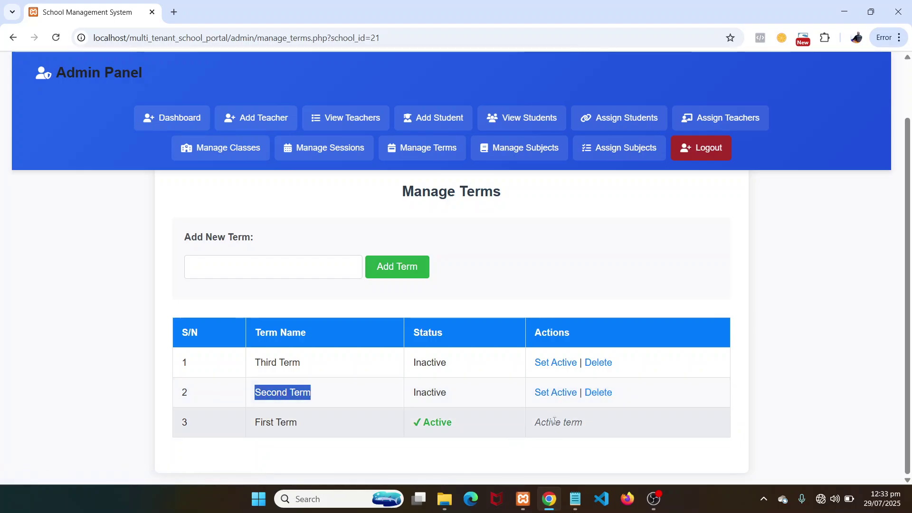
left_click(555, 392)
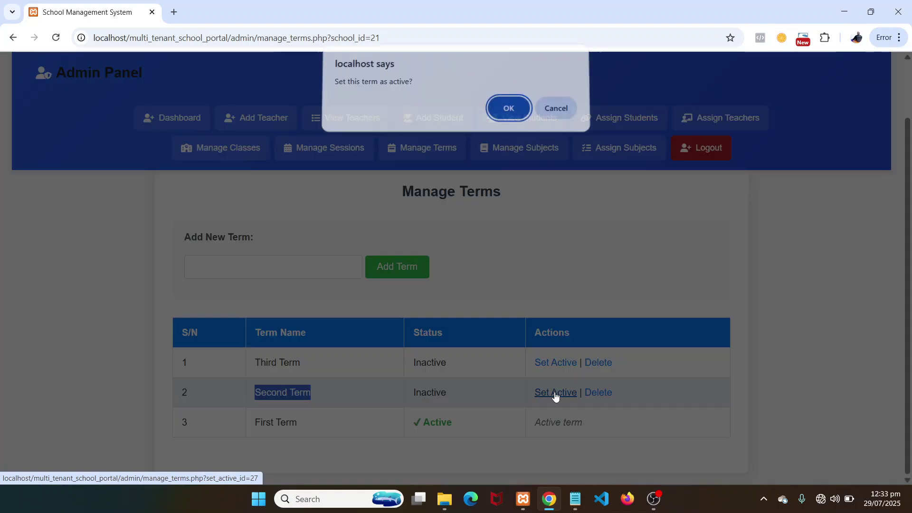
left_click(508, 119)
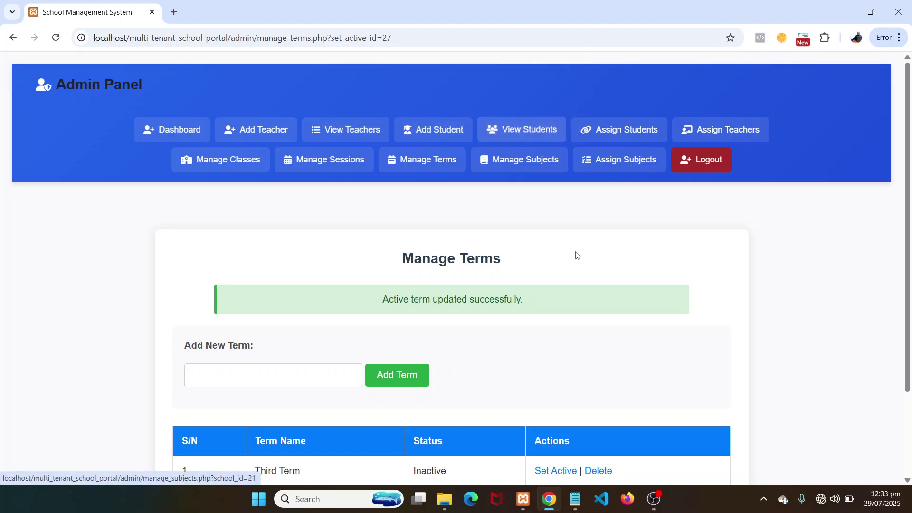
scroll(605, 289, "down", 2)
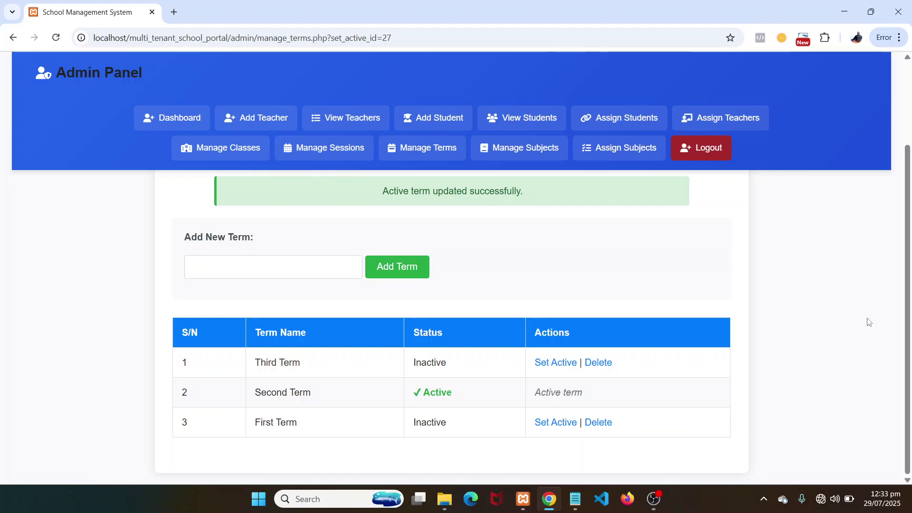
Verify on the View Students page which session and term are active following the switch to Second Term
left_click(520, 126)
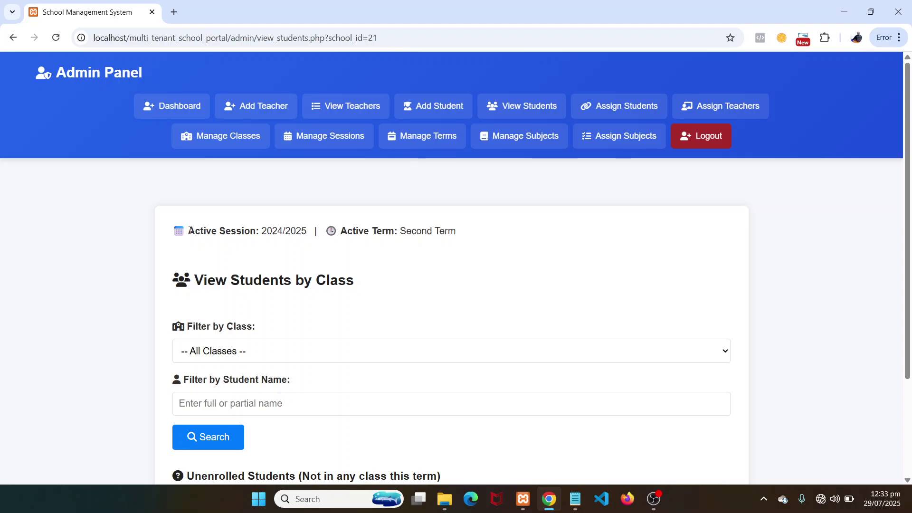
left_click_drag(189, 231, 314, 235)
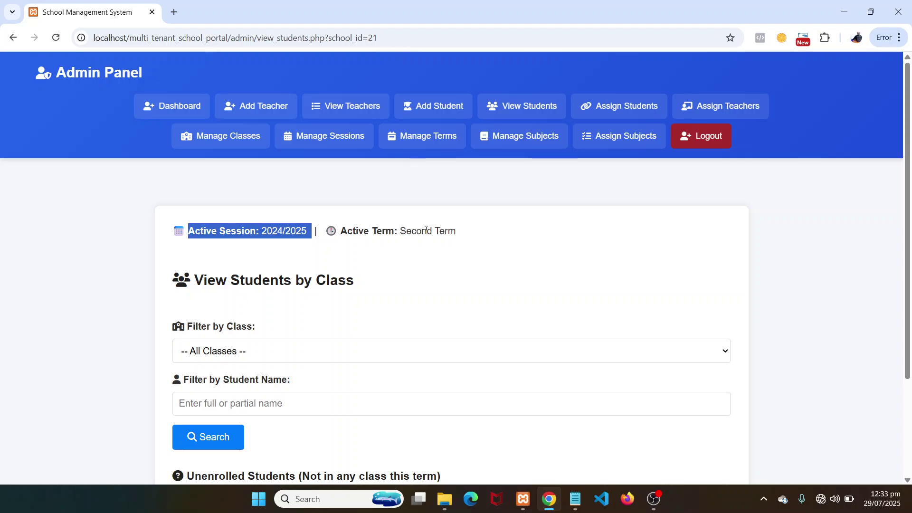
left_click_drag(340, 231, 458, 232)
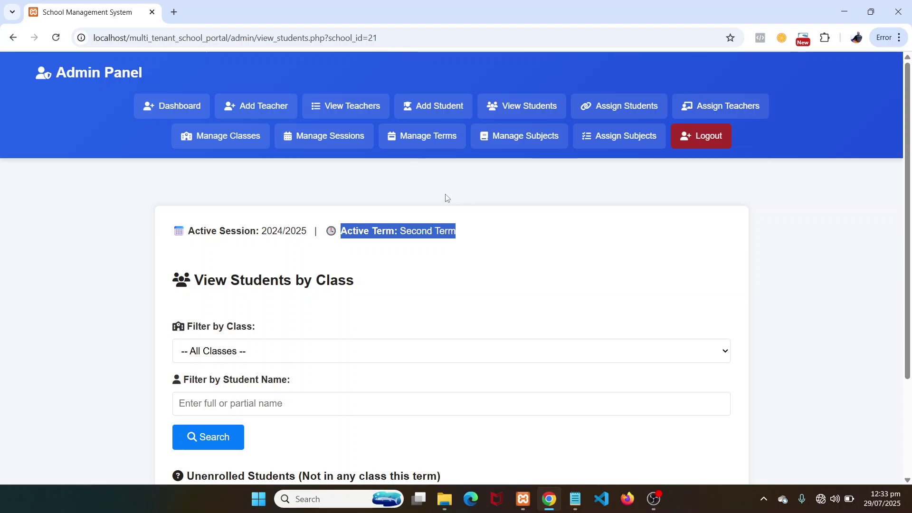
Set 2022/2023 as the active session on the Manage Sessions page and check its status in the sessions list
left_click(335, 140)
scroll(910, 319, "down", 2)
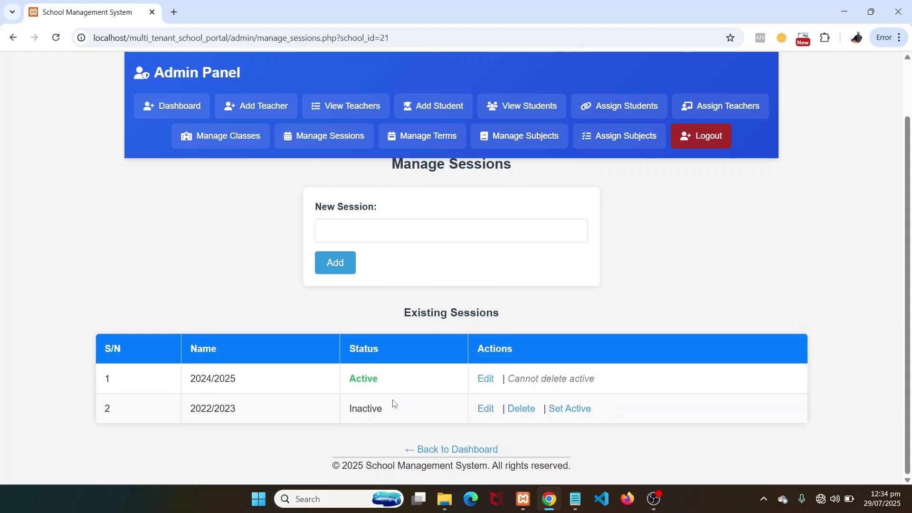
double_click(198, 410)
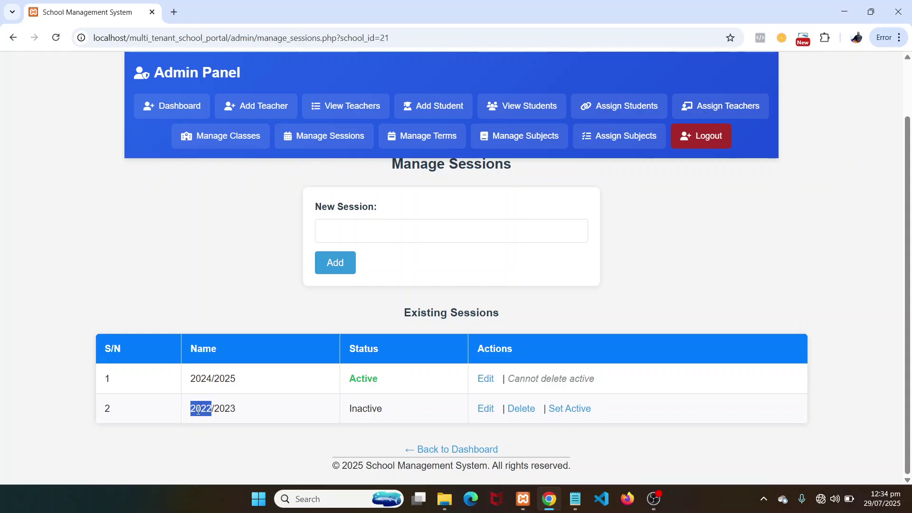
left_click_drag(197, 410, 216, 411)
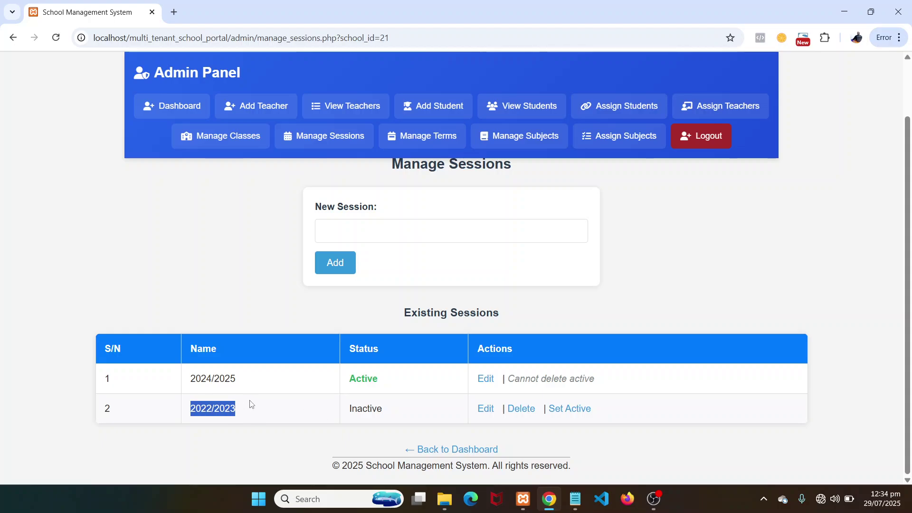
left_click(580, 410)
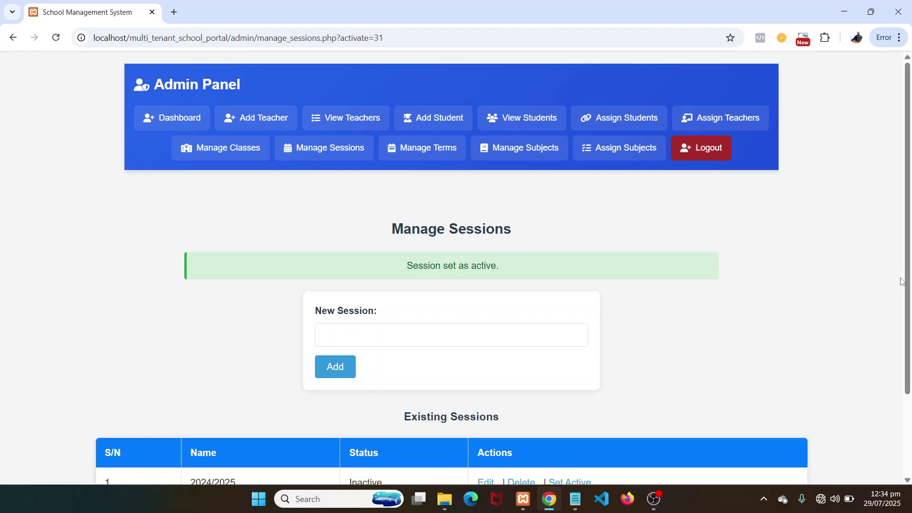
scroll(902, 281, "down", 3)
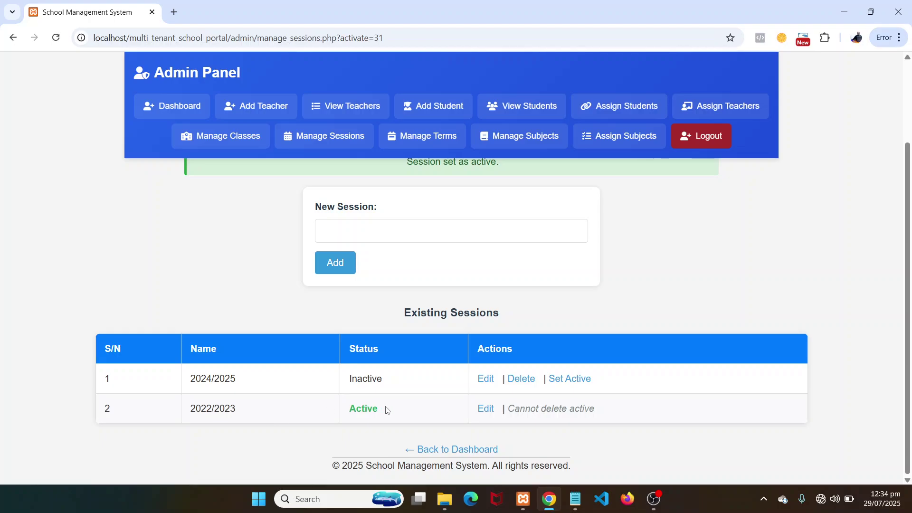
scroll(854, 235, "up", 3)
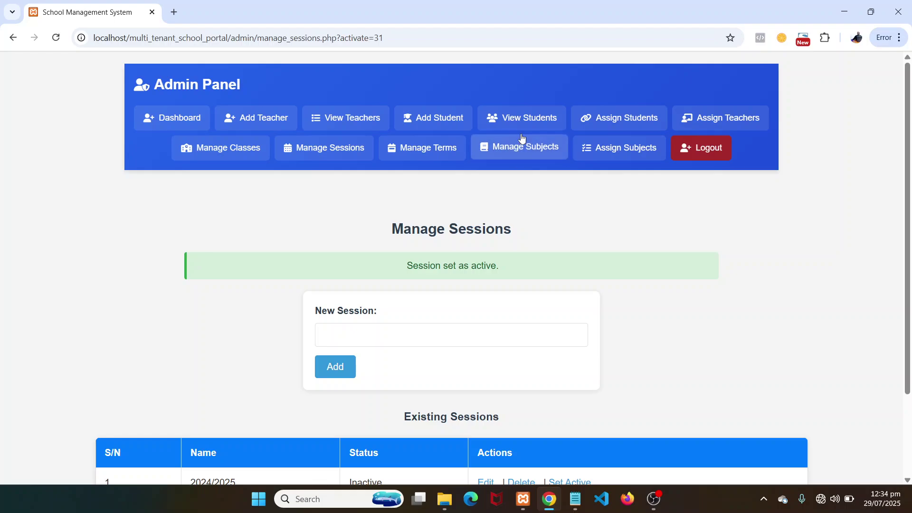
Open the View Students page and check which active session it shows following the switch to 2022/2023
left_click(526, 123)
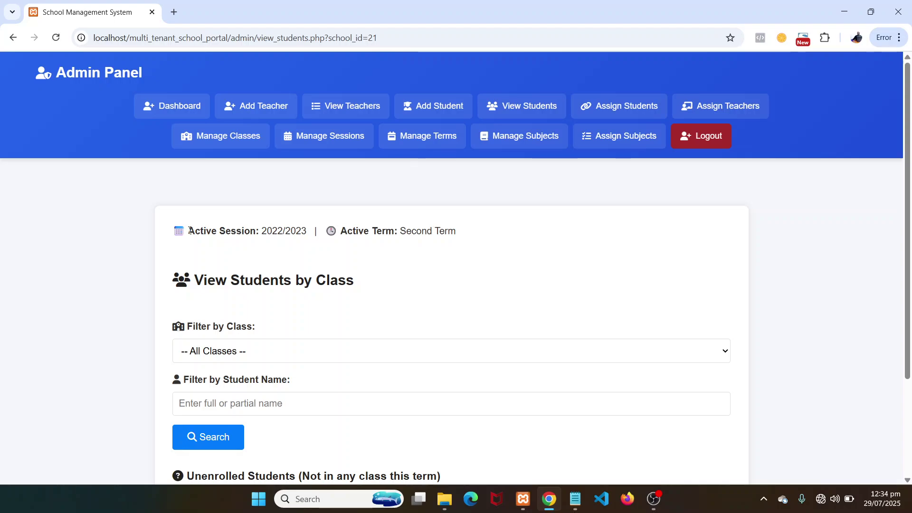
double_click(222, 230)
left_click_drag(224, 228, 317, 227)
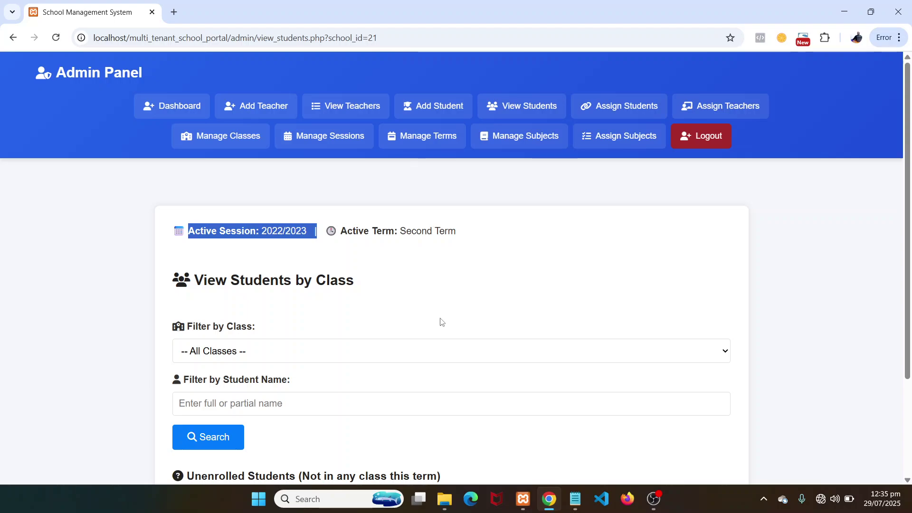
Set 2024/2025 as the active session again on the Manage Sessions page
left_click(331, 140)
scroll(728, 244, "down", 2)
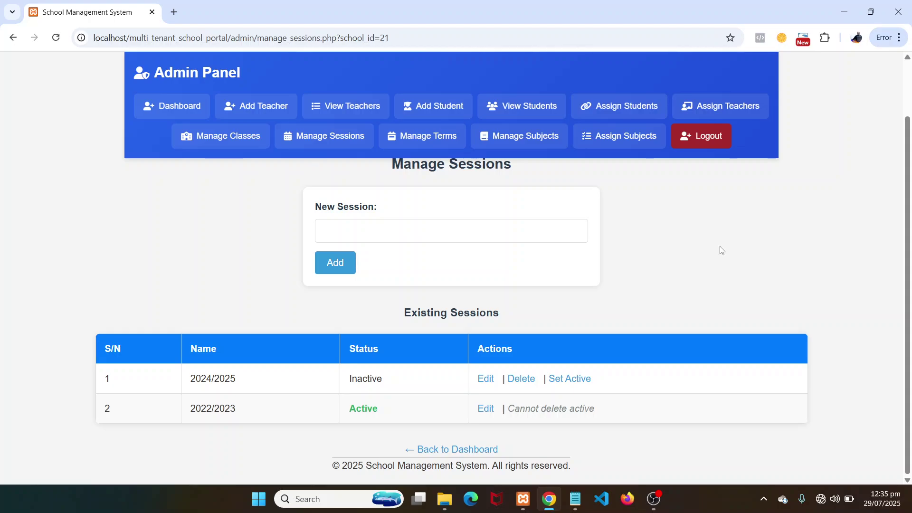
scroll(619, 240, "up", 2)
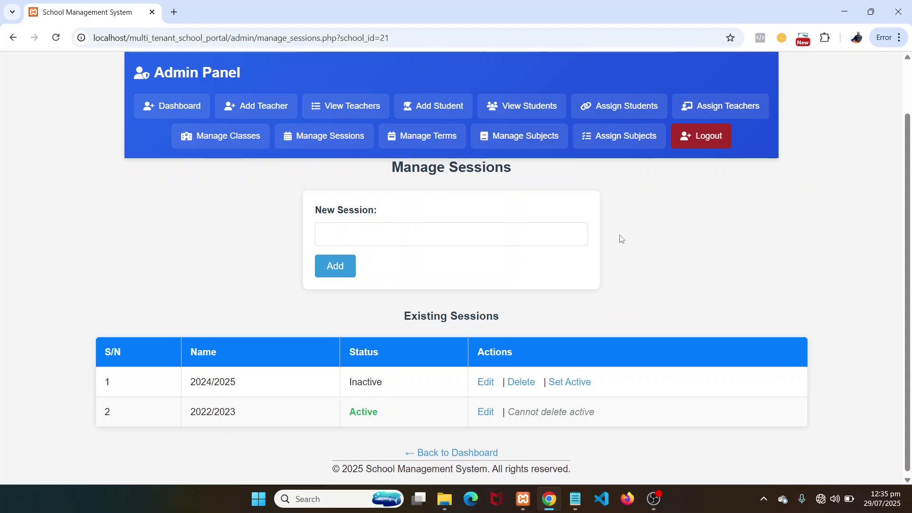
left_click(429, 294)
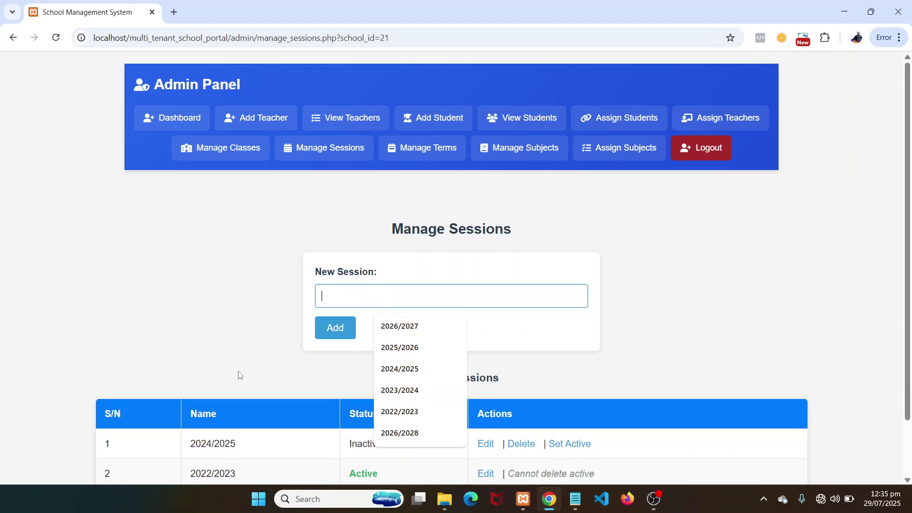
scroll(854, 332, "down", 2)
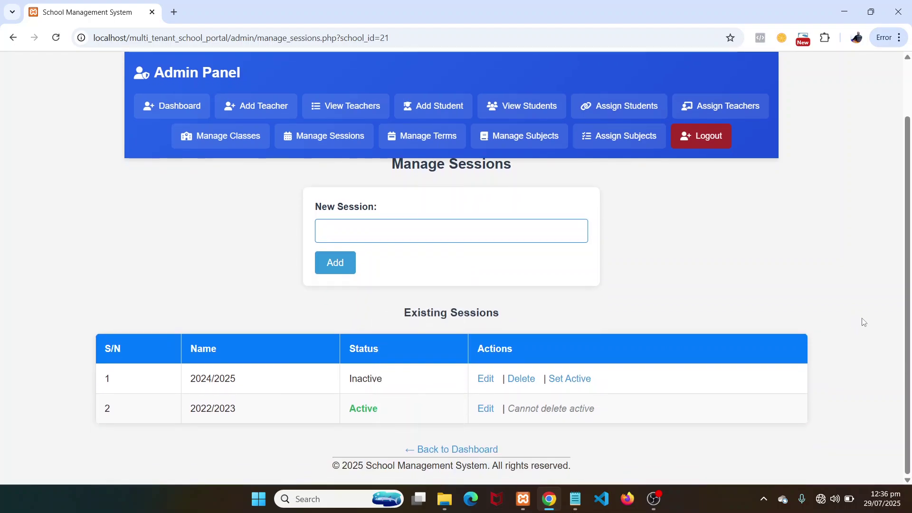
left_click(566, 378)
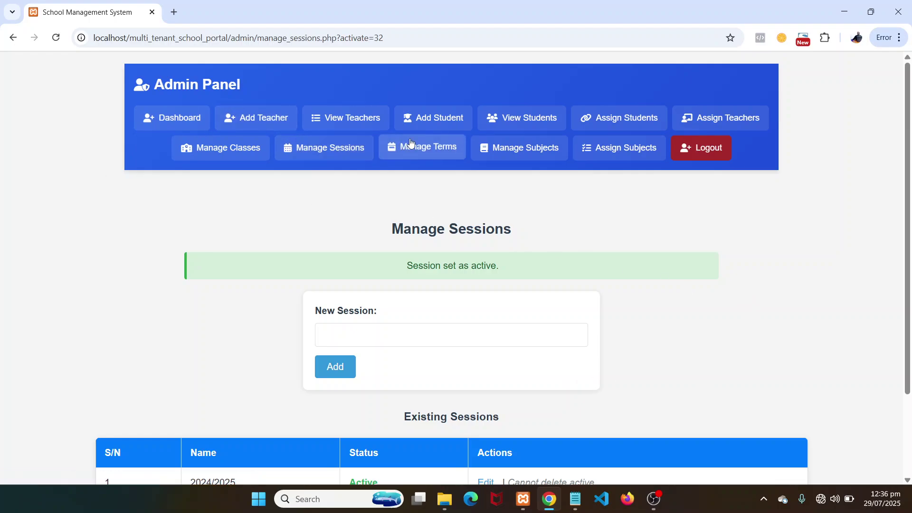
Verify the active session and term on the View Students page following the return to the 2024/2025 session
left_click(537, 127)
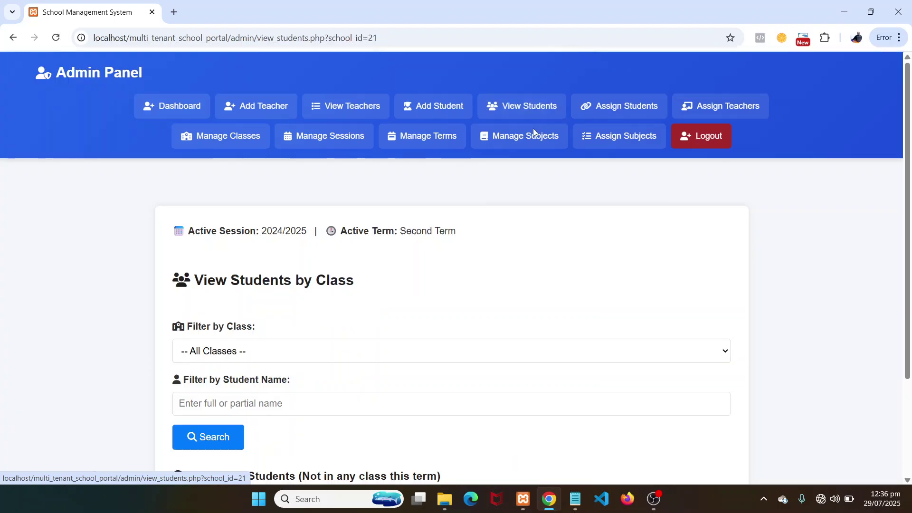
scroll(321, 178, "down", 2)
scroll(321, 178, "up", 2)
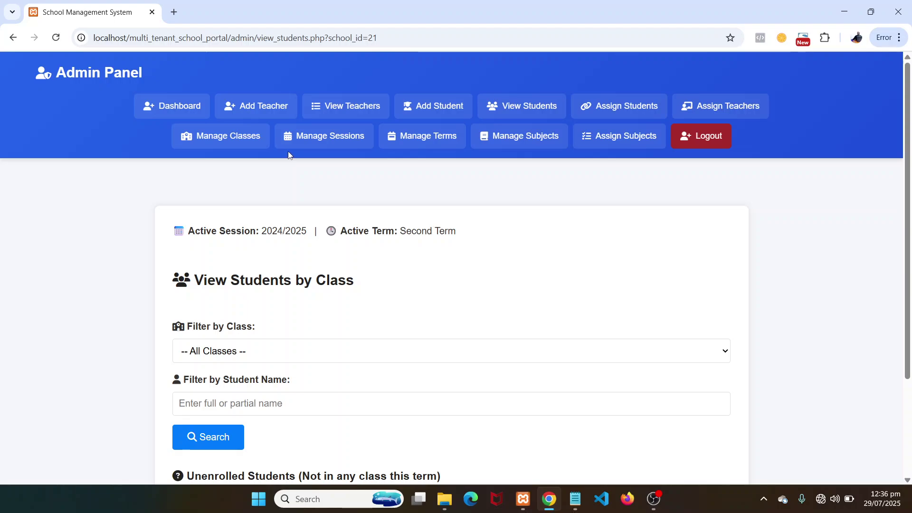
Set First Term as the active term on the Manage Terms page, confirm the change and check its status
left_click(444, 142)
scroll(772, 303, "down", 2)
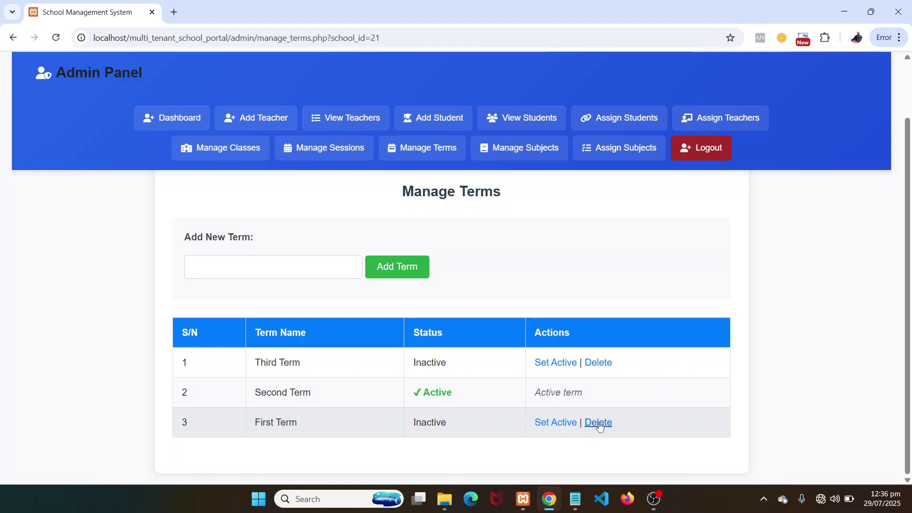
left_click(556, 424)
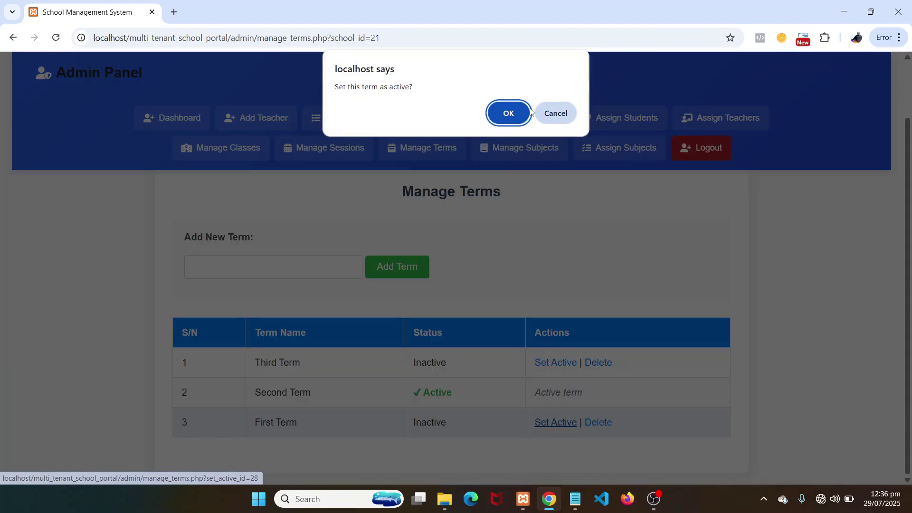
key("Return")
scroll(614, 373, "down", 2)
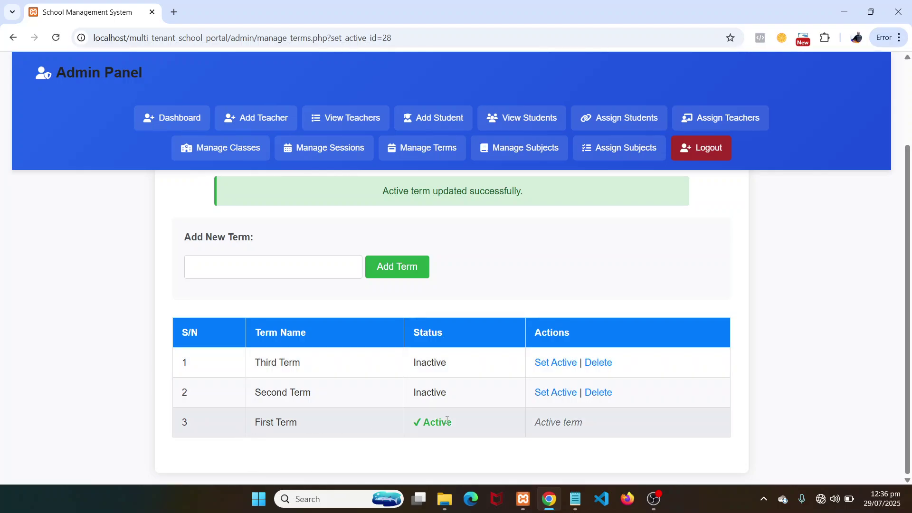
Check the active session and active term on the View Students page following the switch to First Term
left_click(528, 121)
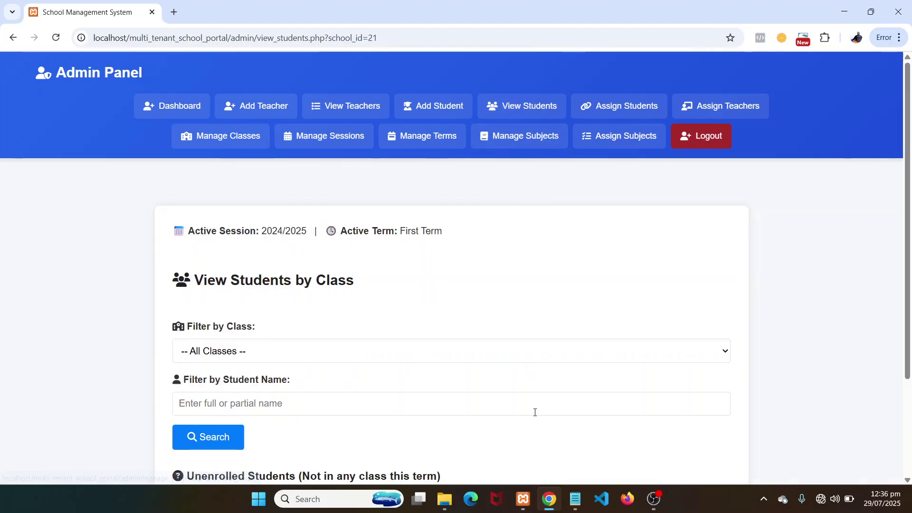
triple_click(202, 236)
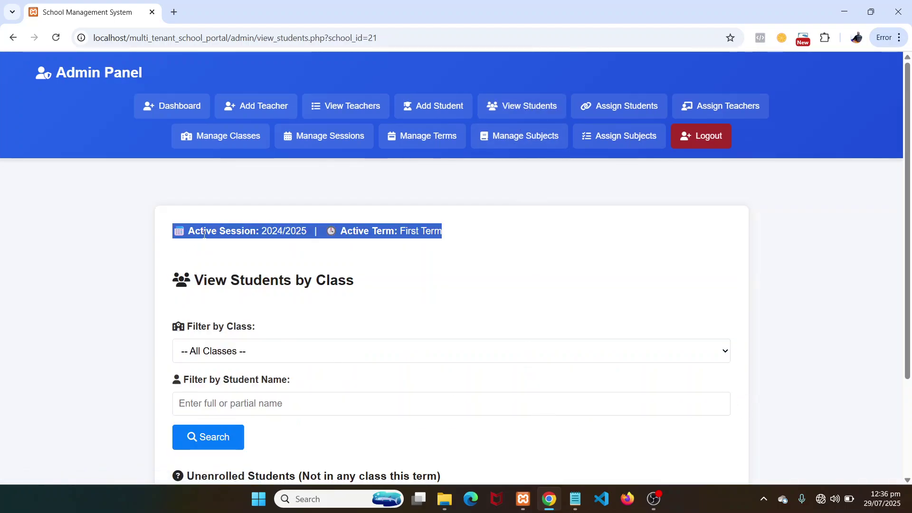
left_click(405, 231)
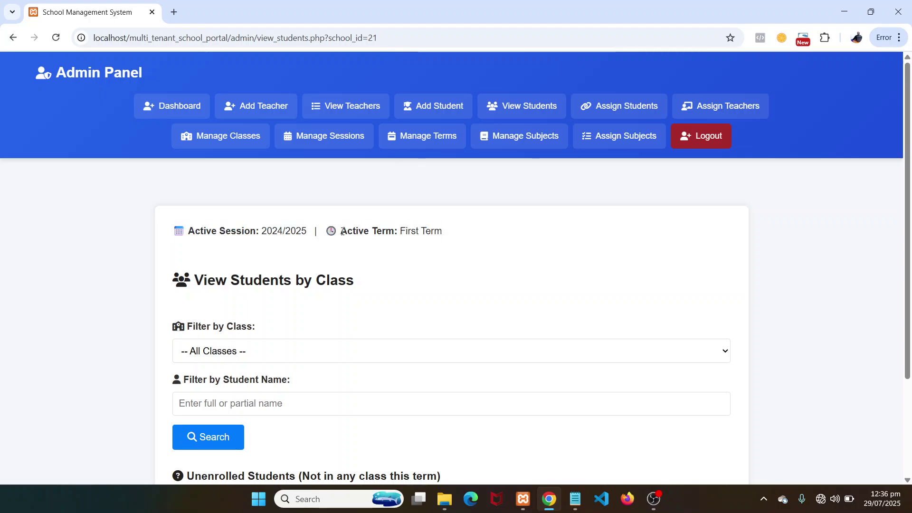
left_click_drag(342, 231, 465, 224)
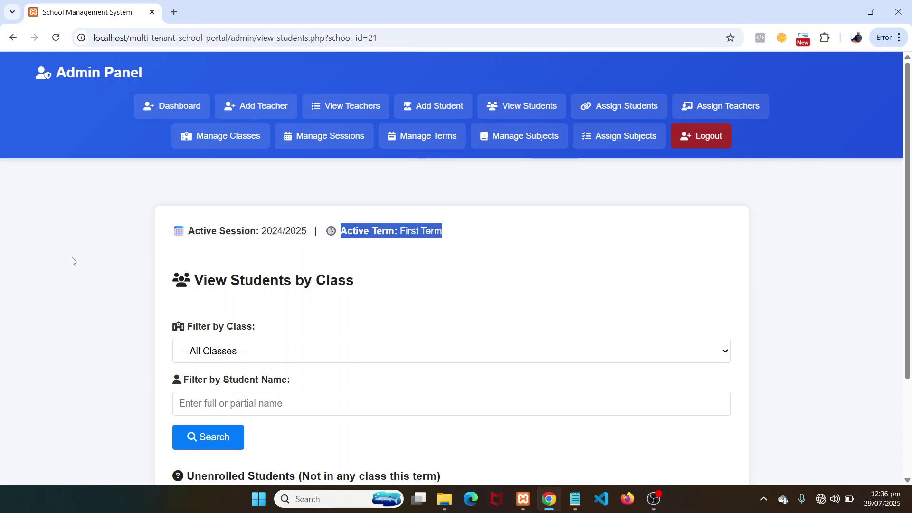
left_click_drag(189, 231, 310, 226)
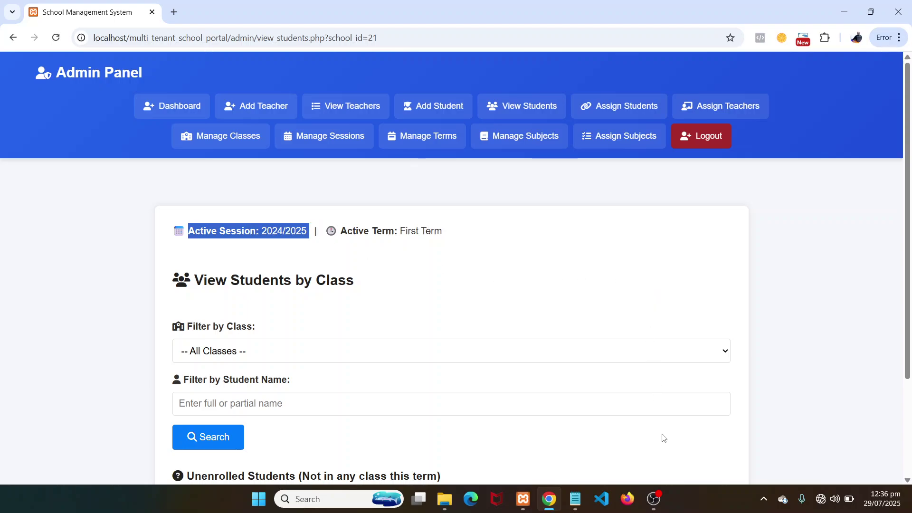
left_click(653, 498)
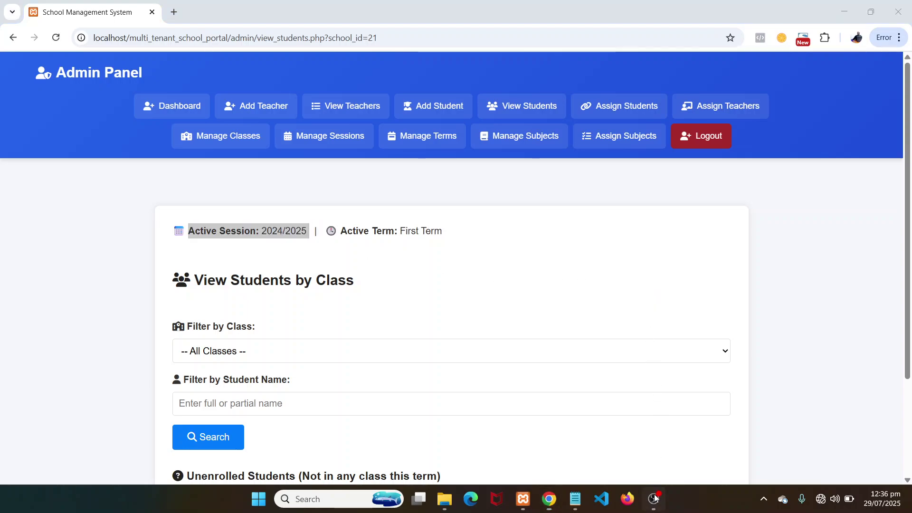